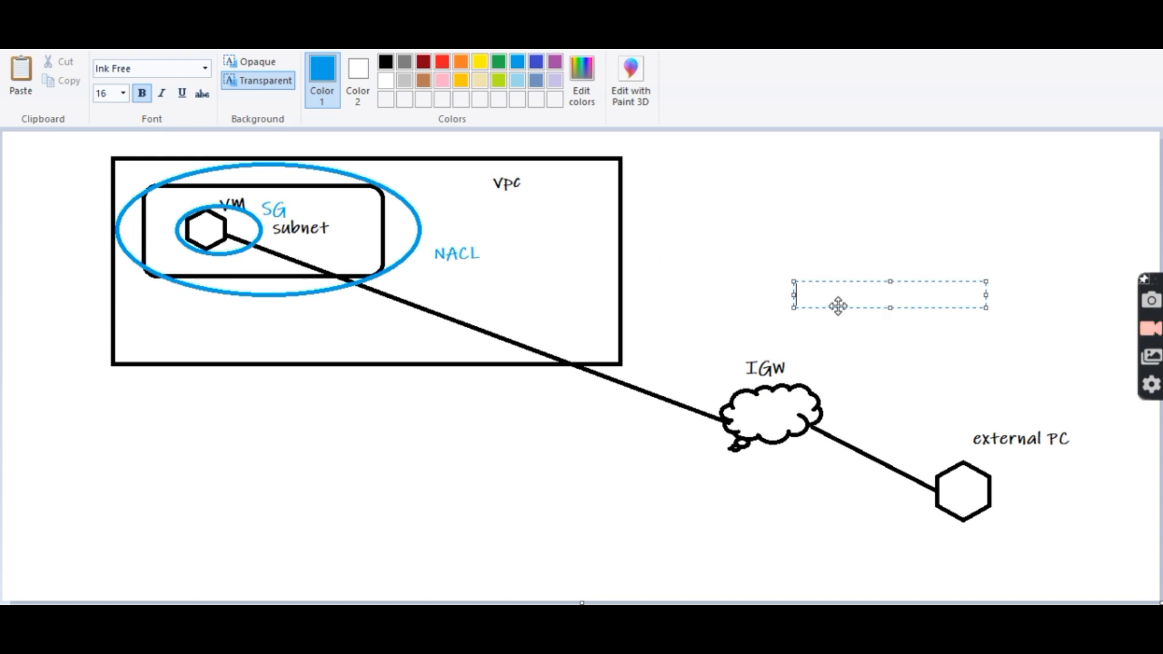
Step: Add a blue 'Routetable' text label beside the VPC-to-IGW line in the Paint diagram
drag(838, 306, 678, 343)
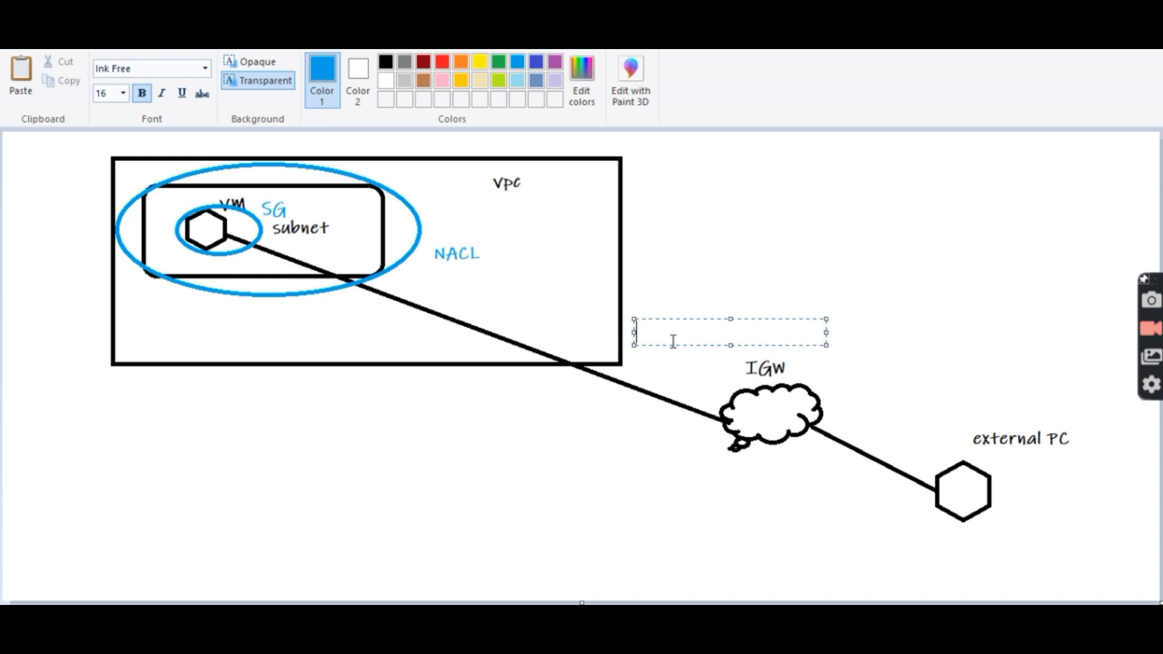
text(Routetable)
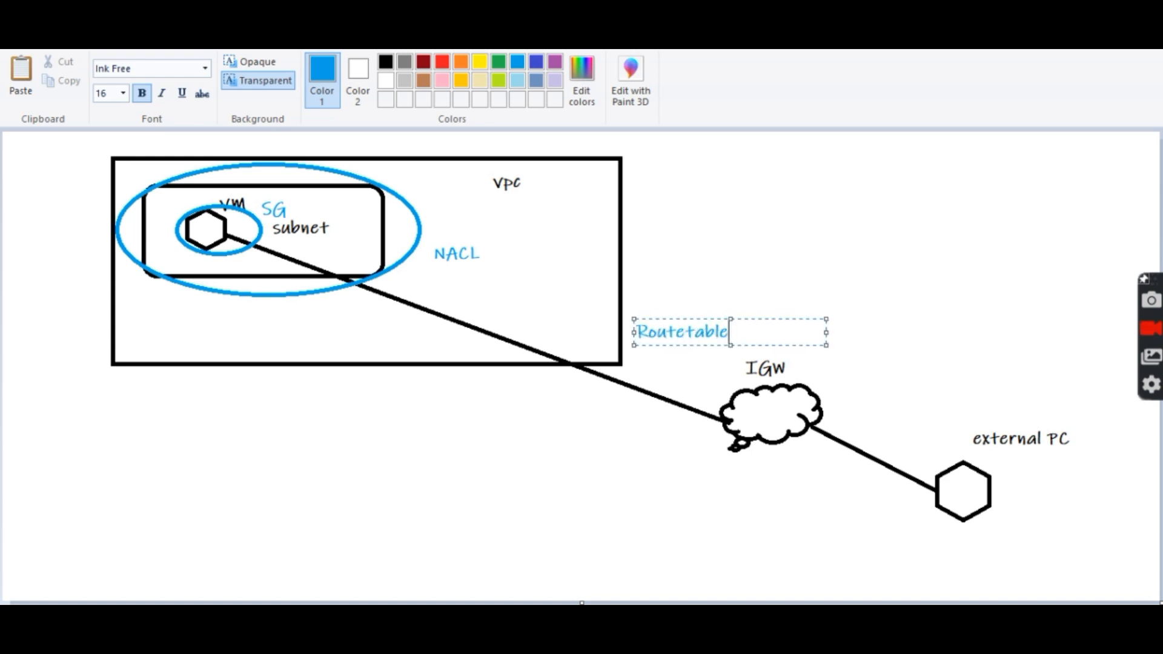
click(741, 268)
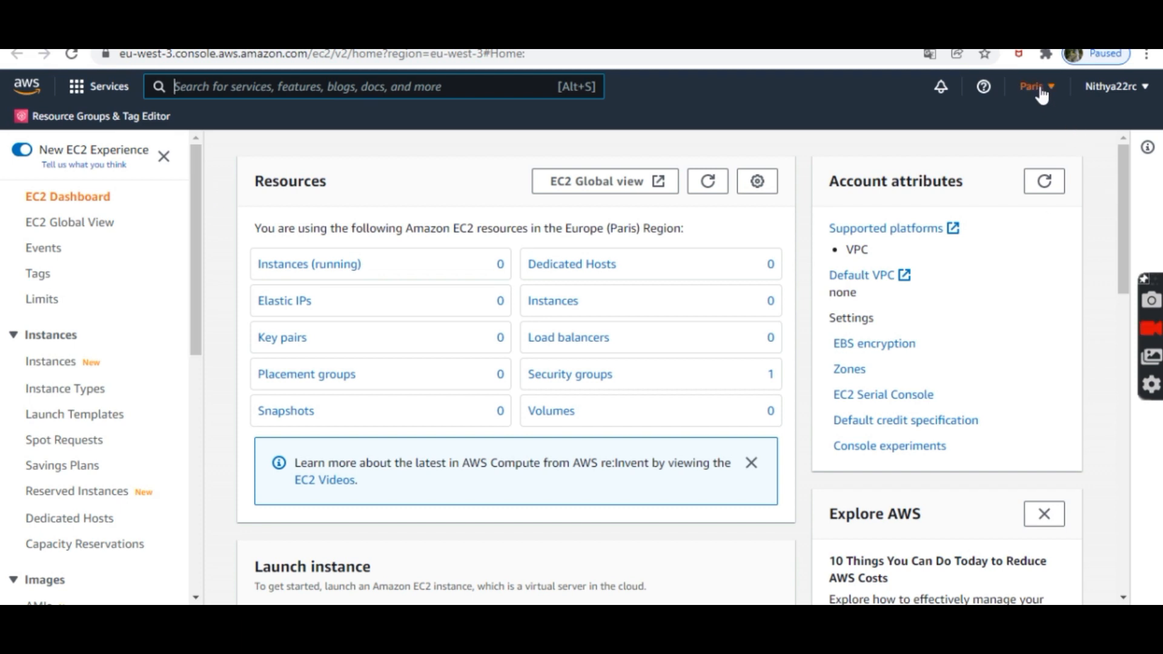
Step: Start a new EC2 instance launch using the Microsoft Windows Server 2012 R2 Base AMI
click(59, 363)
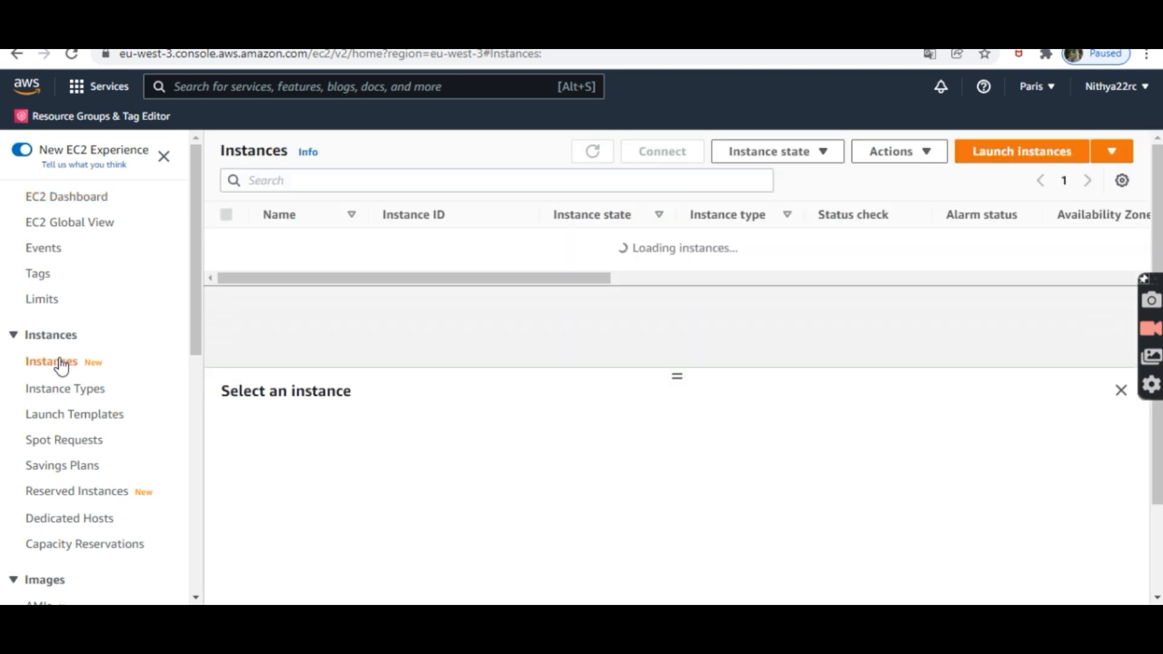
click(1002, 159)
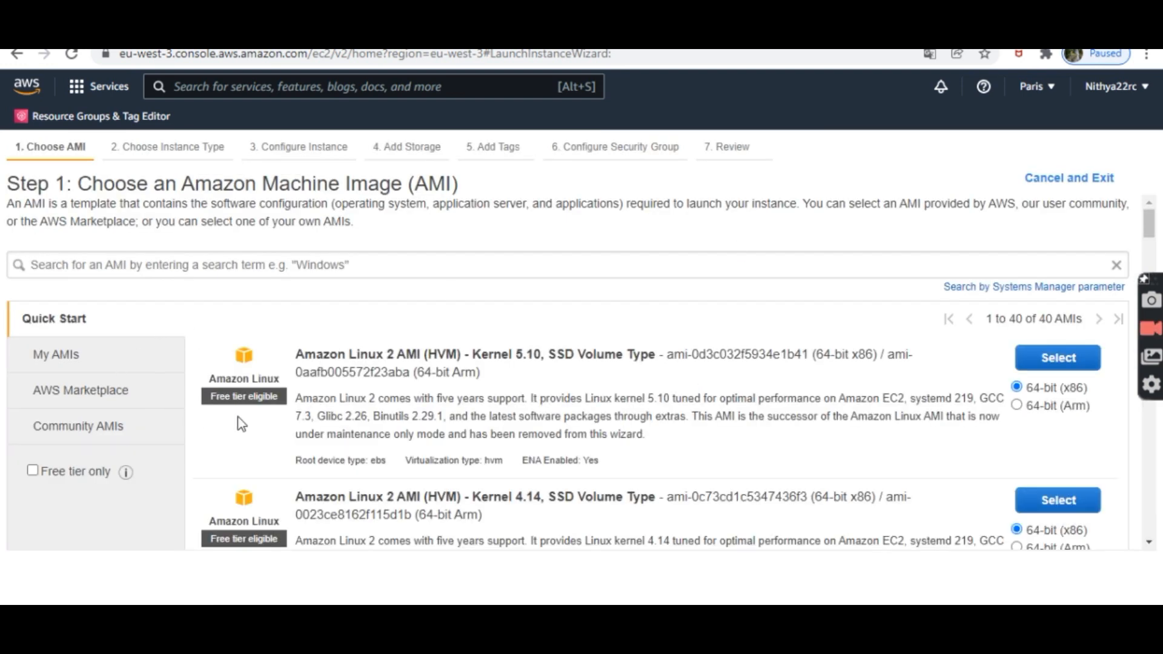
drag(1149, 225, 1136, 441)
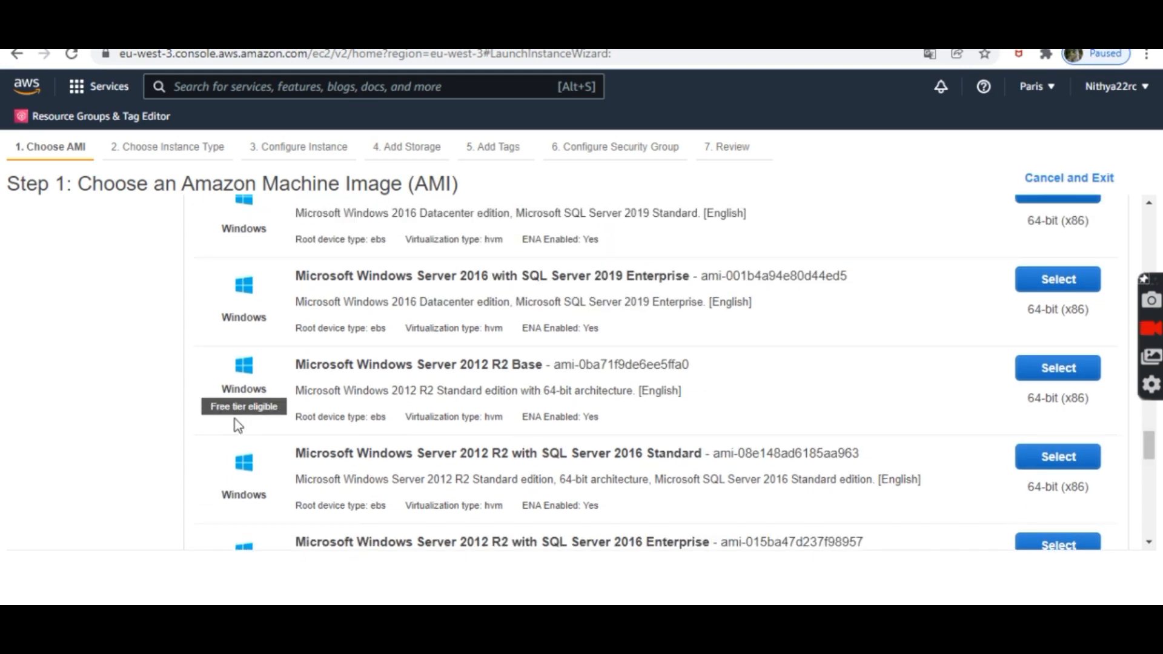
click(1040, 372)
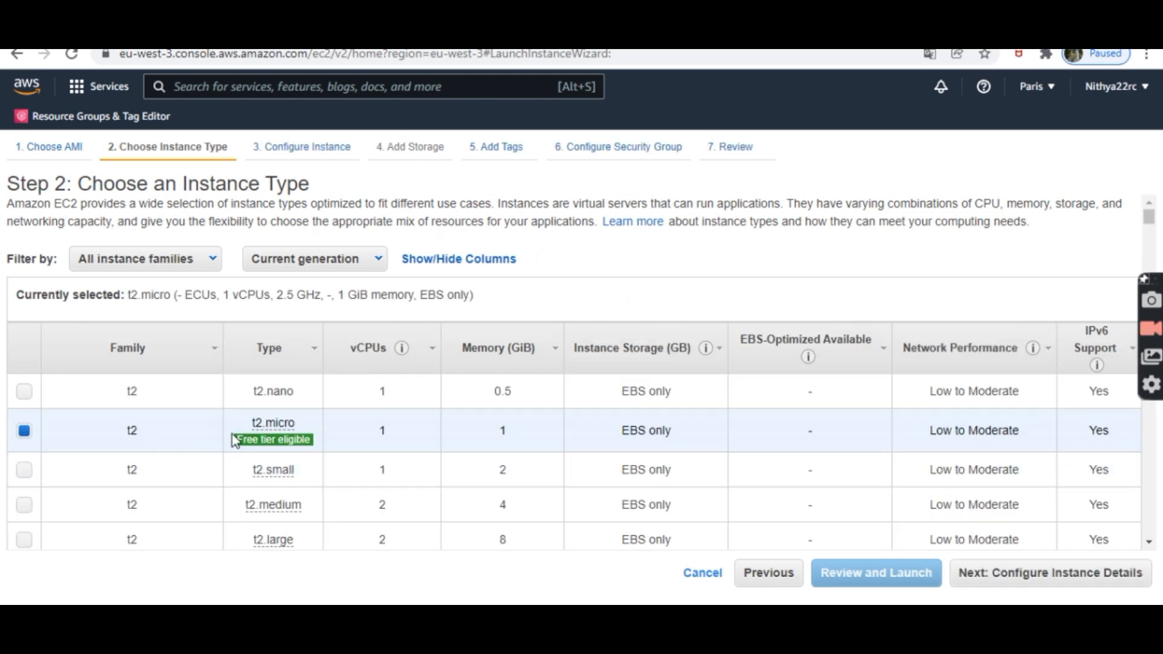
Step: Continue to instance details and keep the number of instances at 1
click(1043, 582)
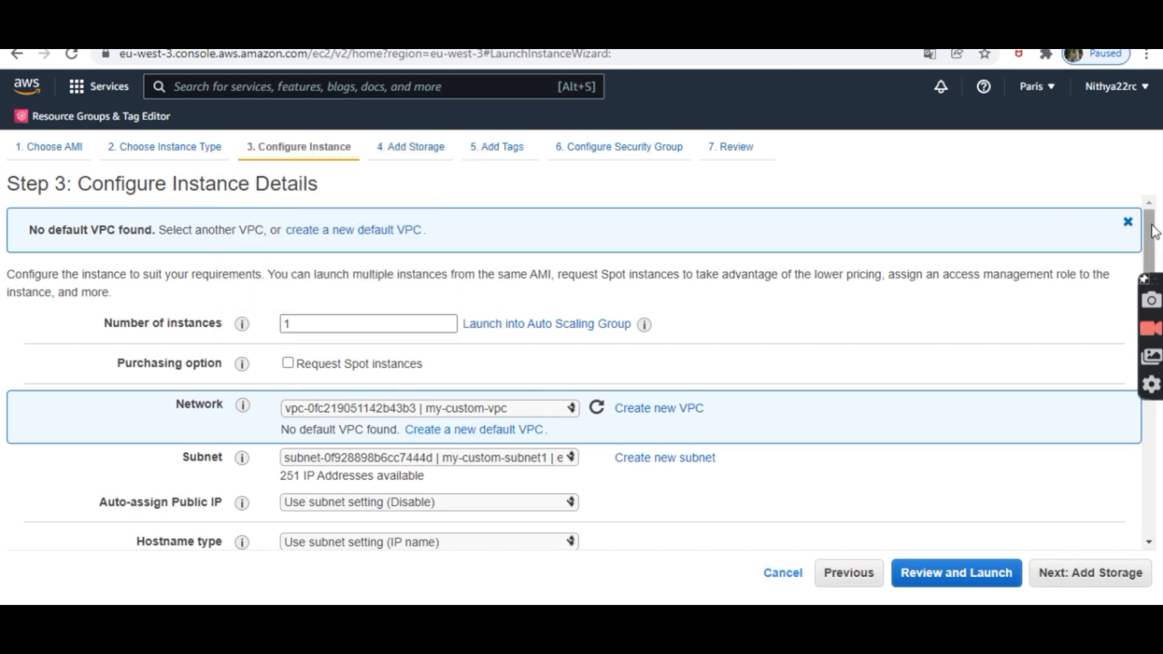
scroll(1153, 234, down, 1)
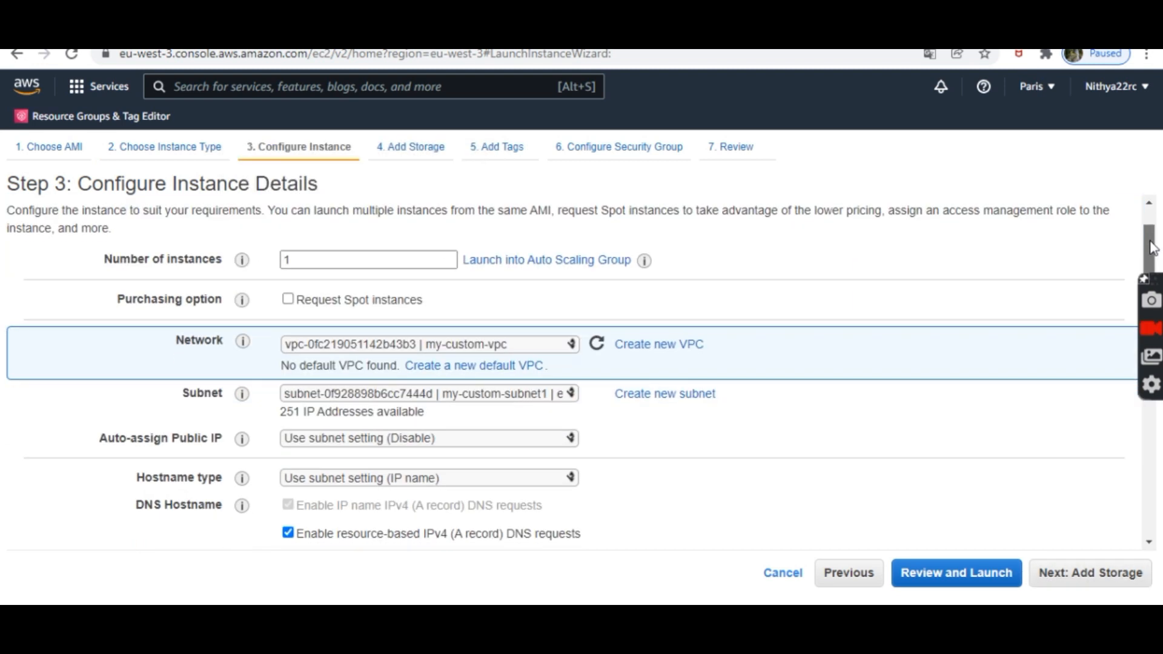
double_click(324, 258)
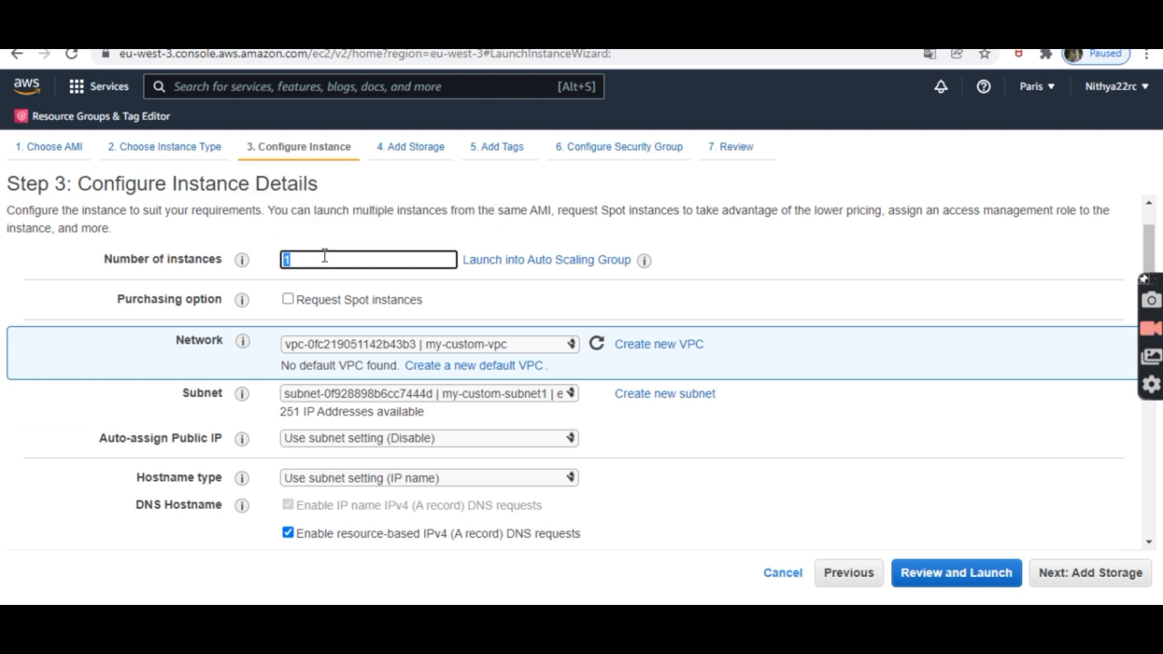
click(325, 257)
click(1149, 543)
click(1149, 544)
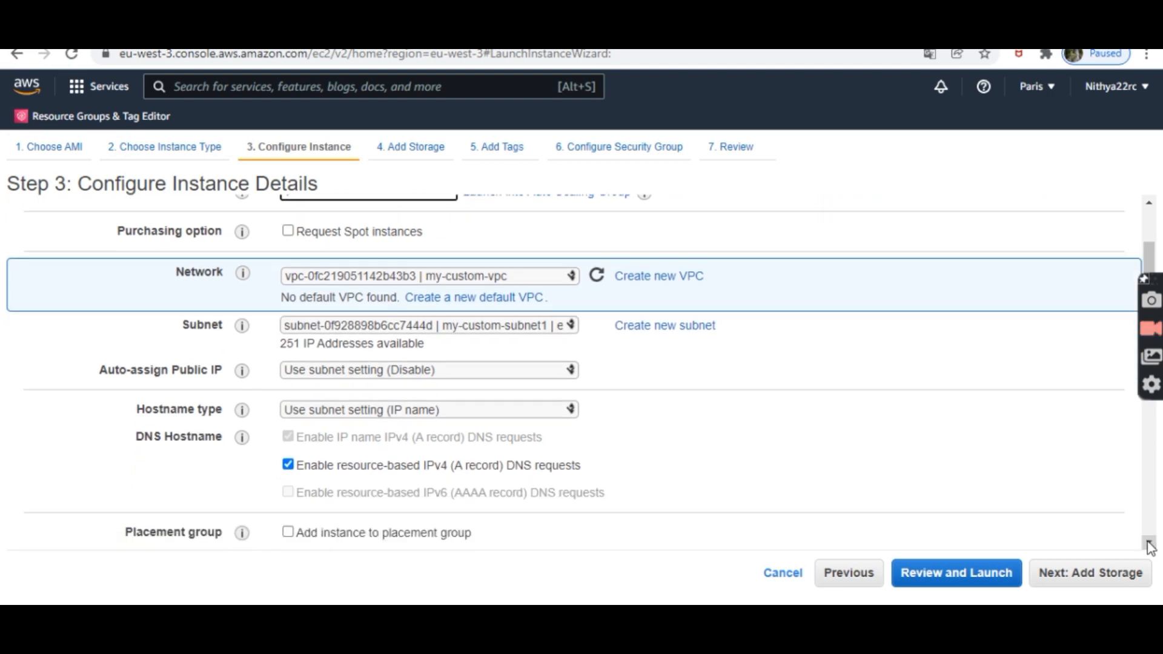
click(1149, 543)
click(1149, 543)
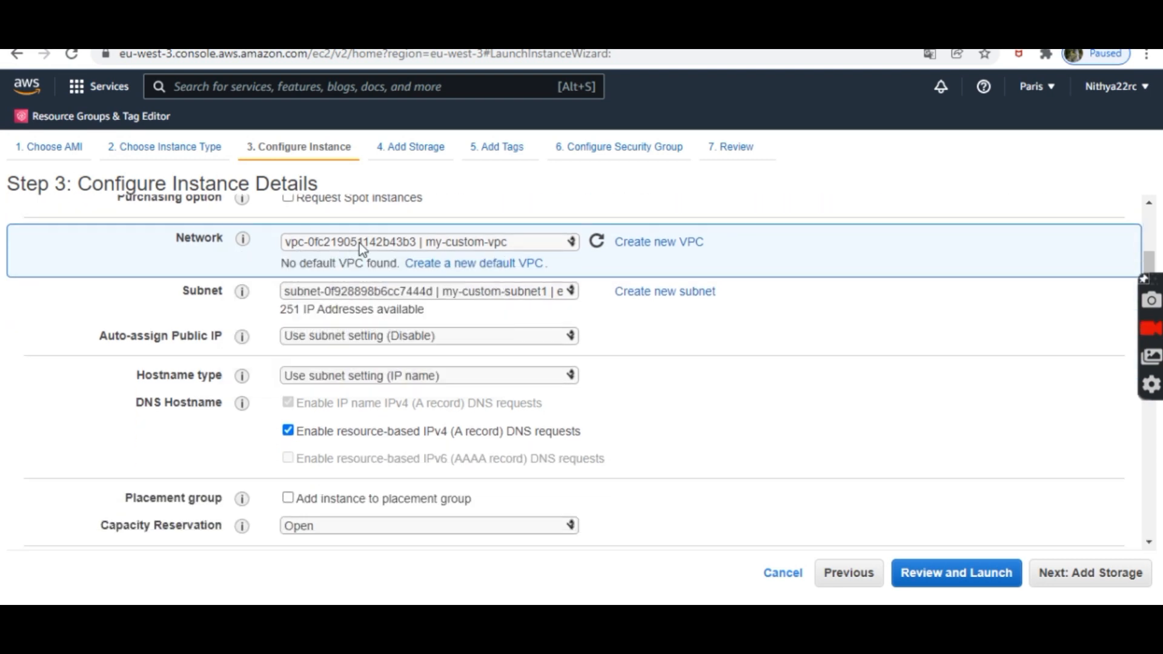
Step: Choose my-custom-vpc and my-custom-subnet1, and set Auto-assign Public IP to Enable
click(358, 242)
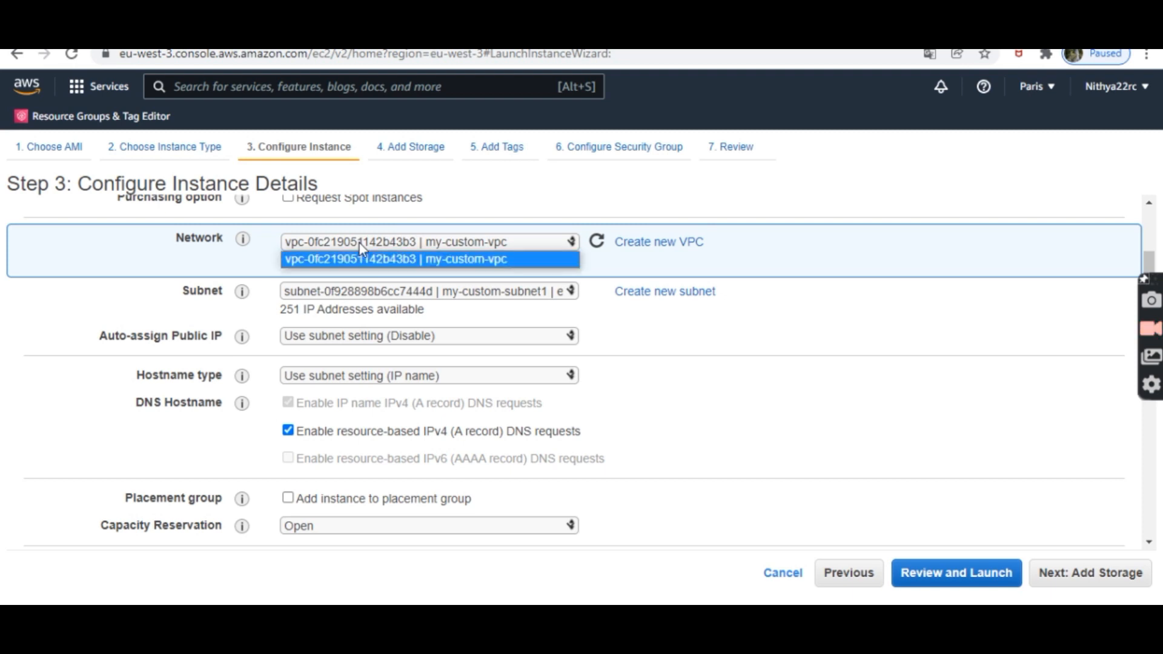
click(358, 242)
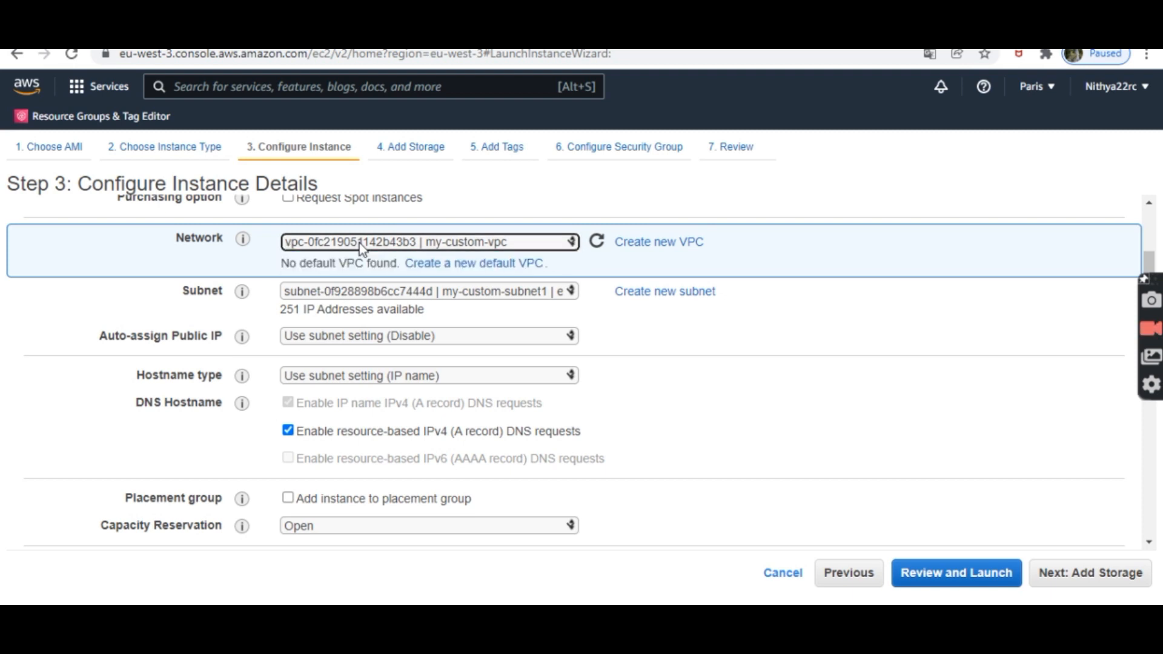
click(313, 291)
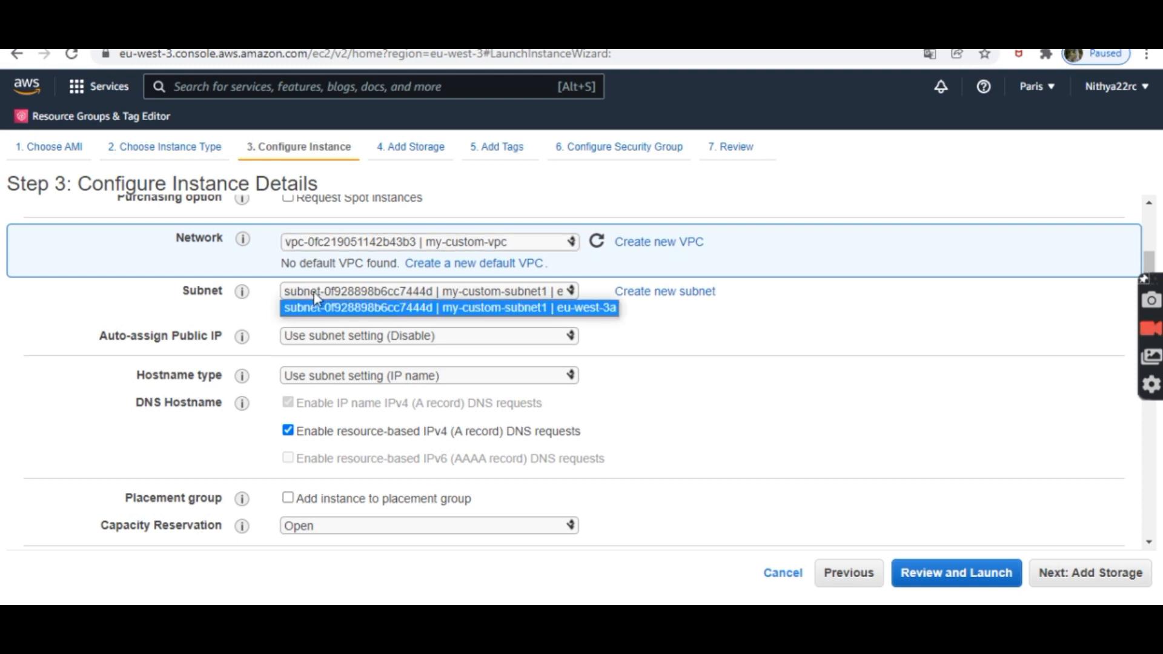
click(314, 292)
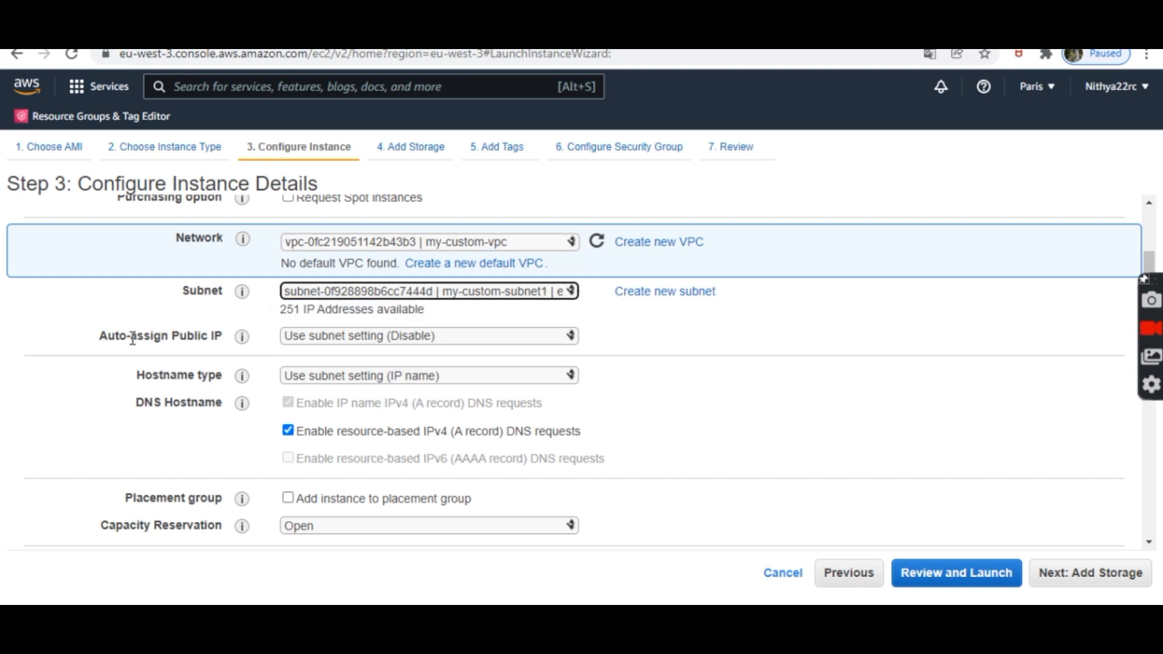
mouse_move(246, 337)
click(331, 338)
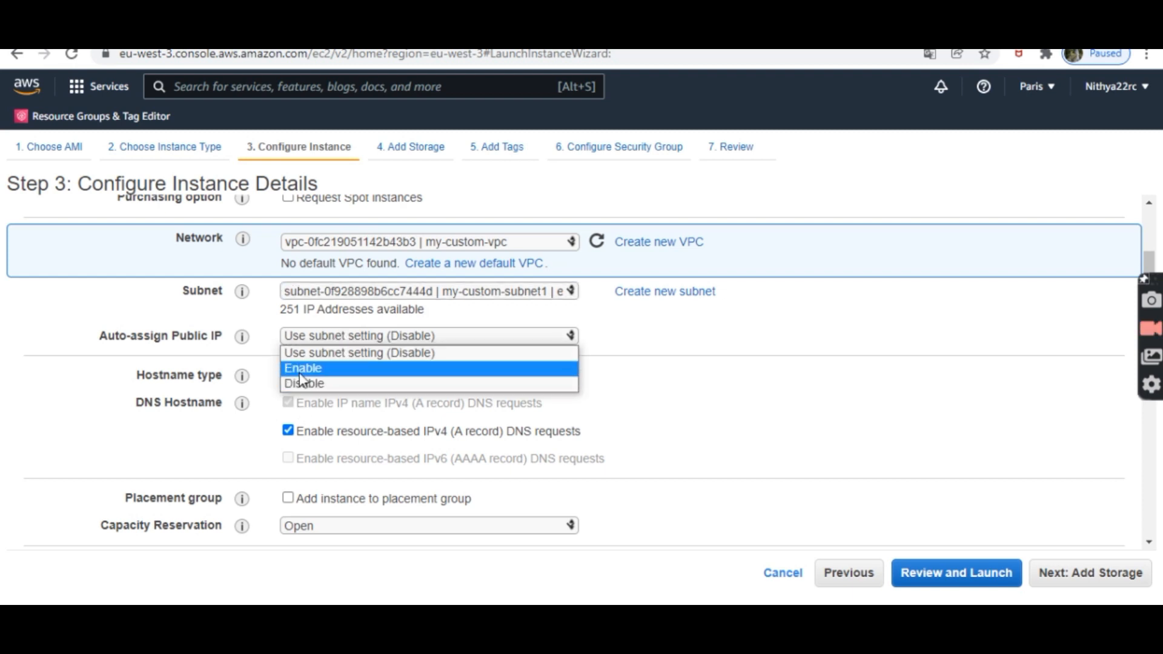
click(300, 373)
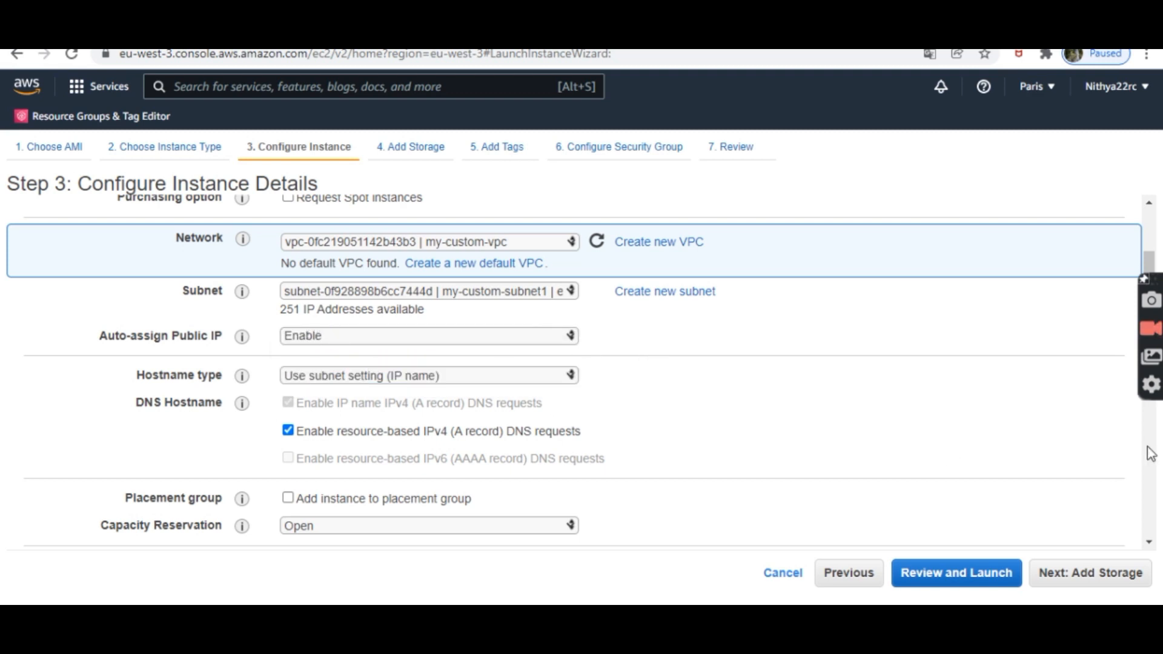
click(1149, 541)
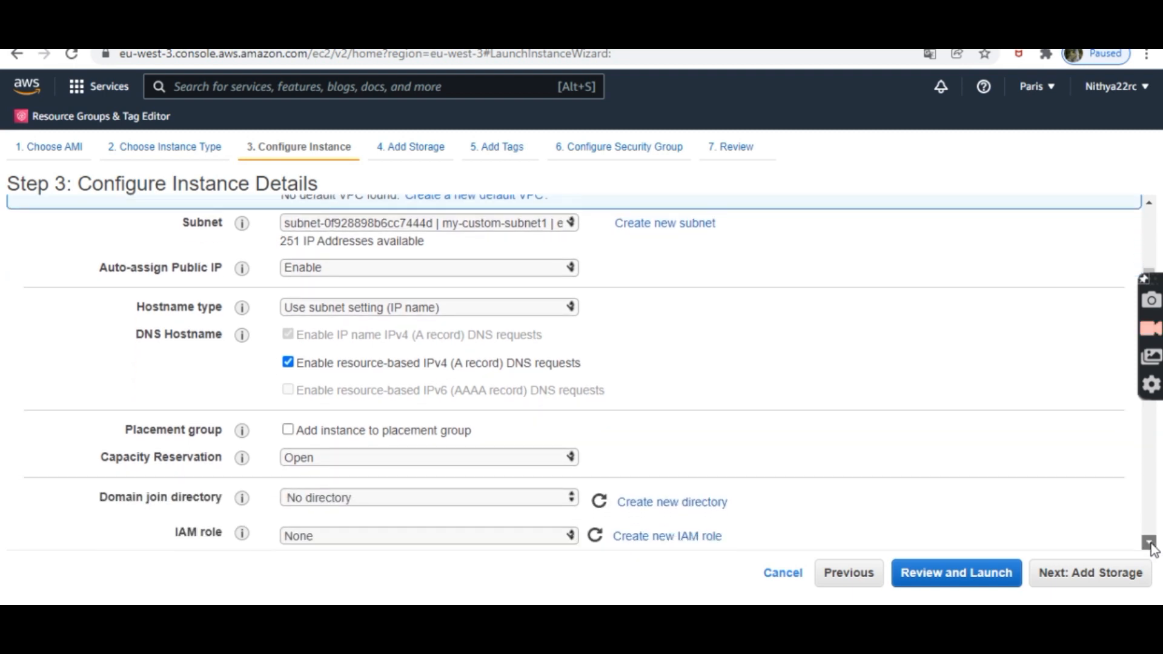
mouse_move(1151, 548)
mouse_down()
mouse_move(1147, 498)
mouse_move(1147, 534)
mouse_up()
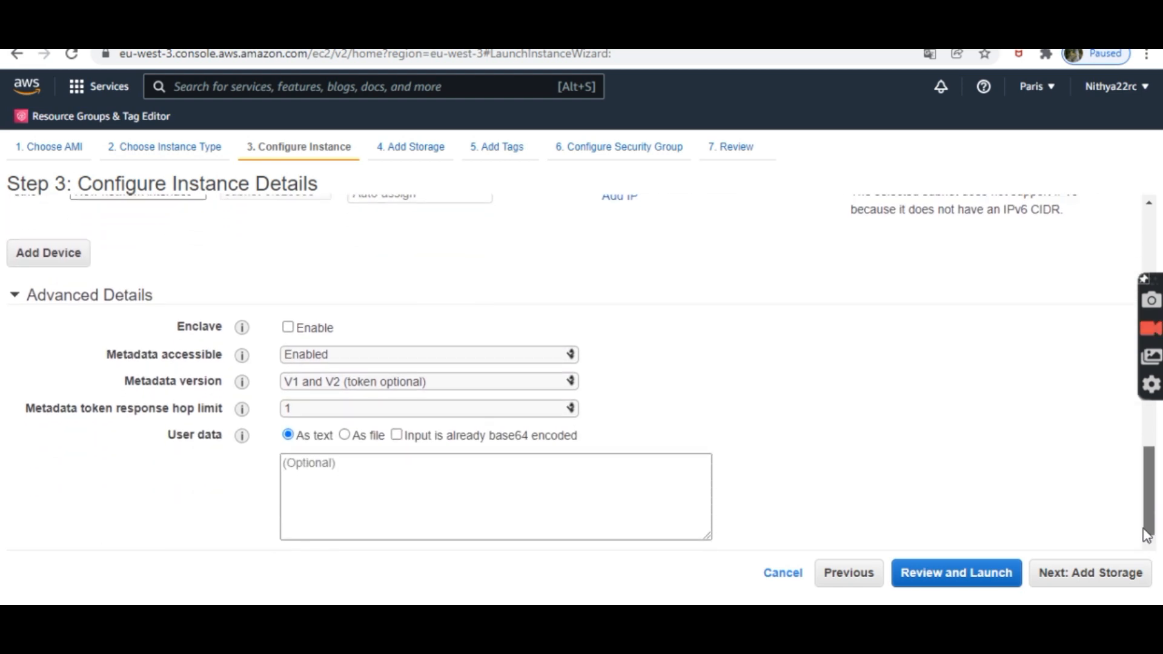
click(1053, 579)
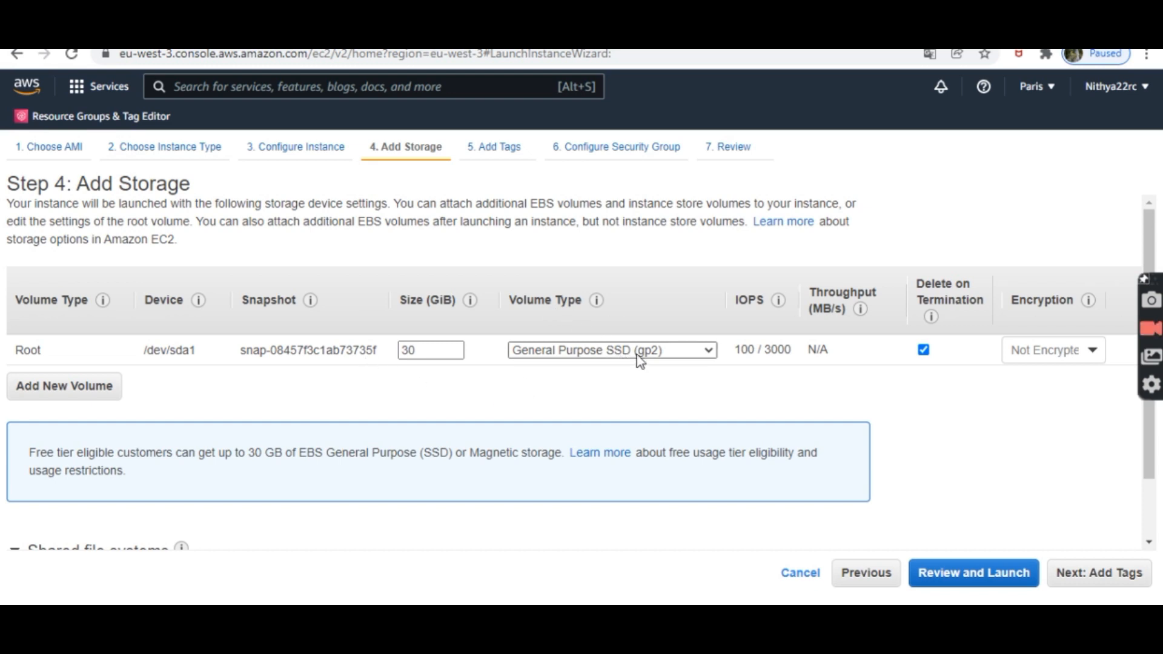
Step: Keep the 30 GiB root volume as General Purpose SSD (gp2)
click(660, 351)
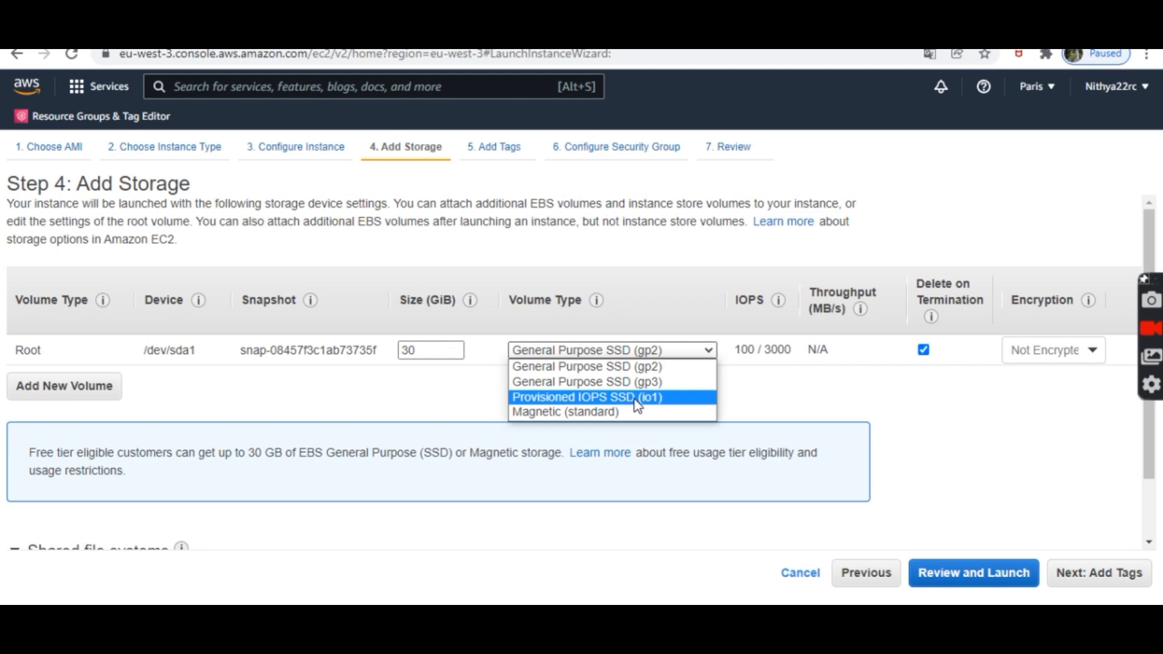
click(747, 393)
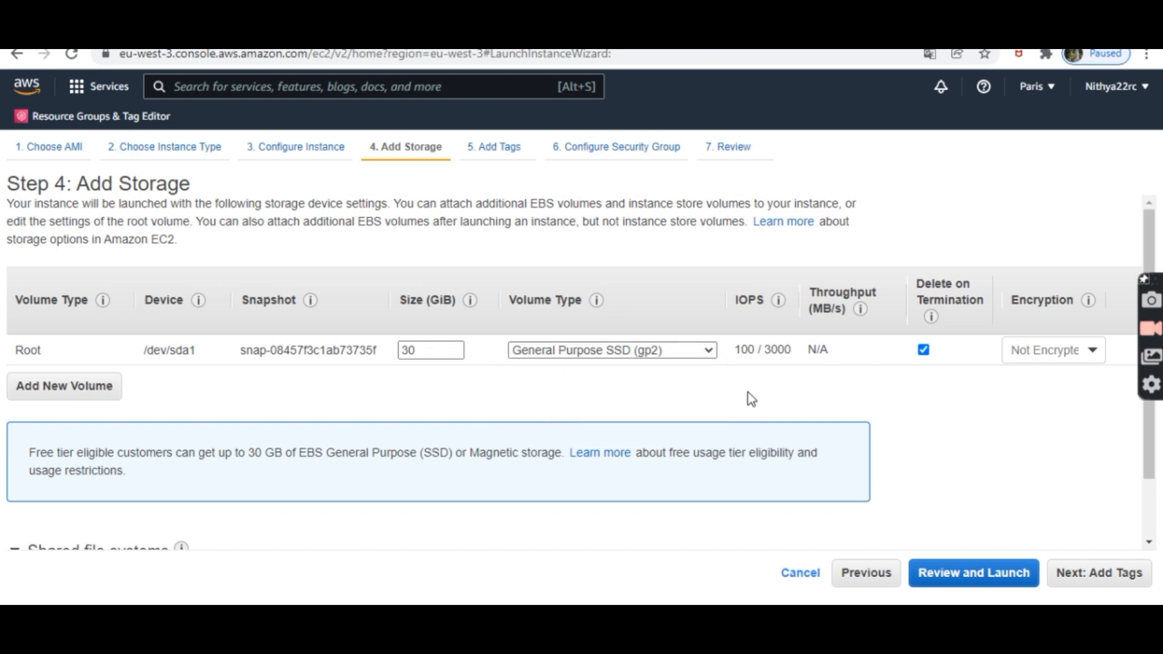
click(1099, 573)
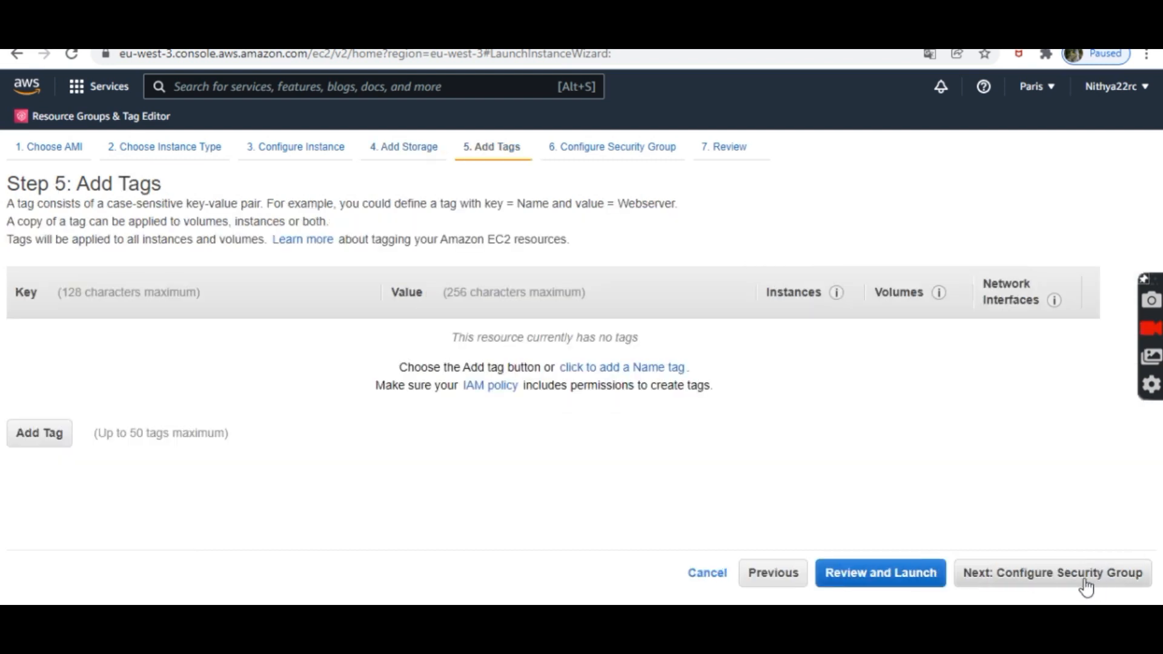
Step: Skip tags, reuse the existing default security group, and go to the launch review
click(1084, 582)
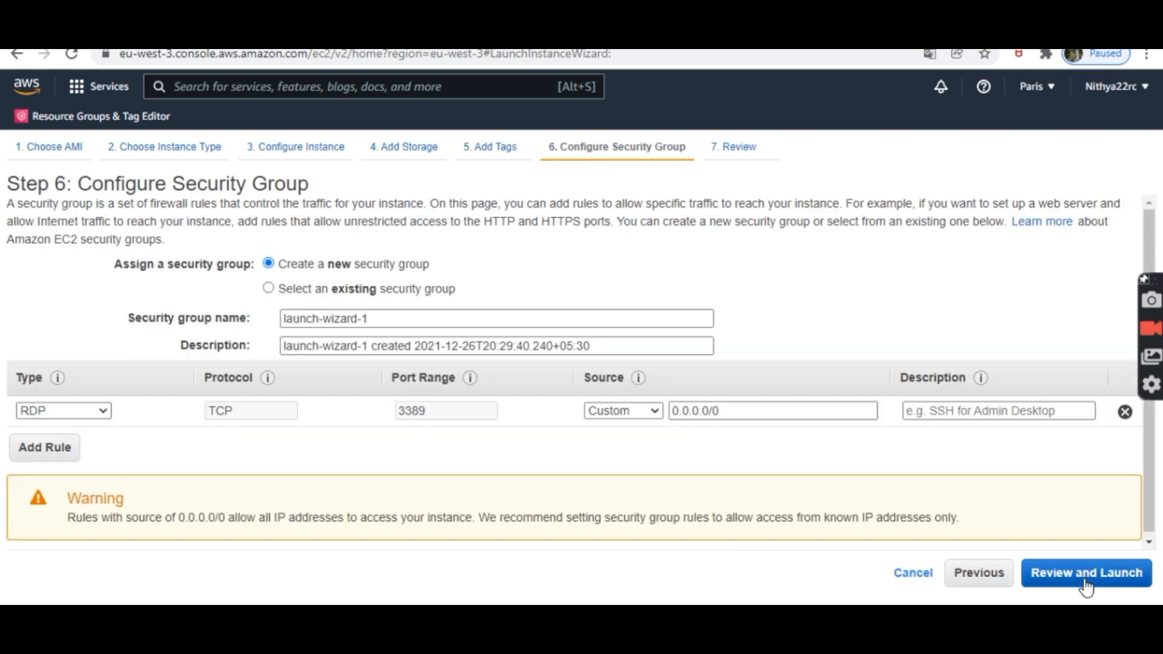
click(332, 296)
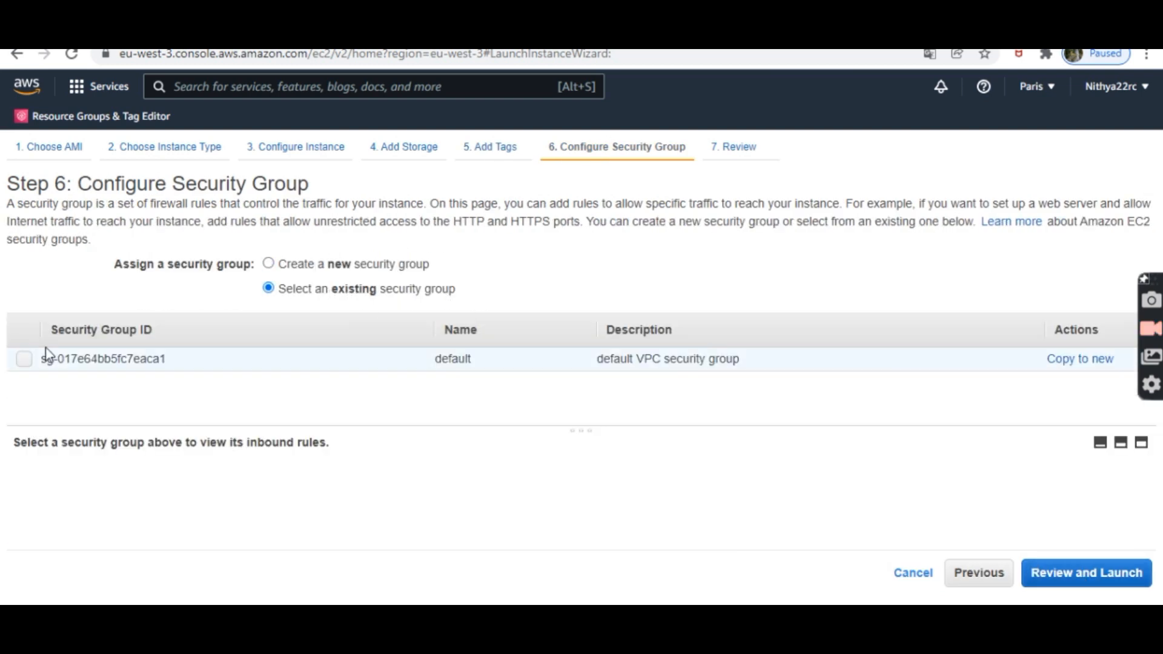
click(24, 358)
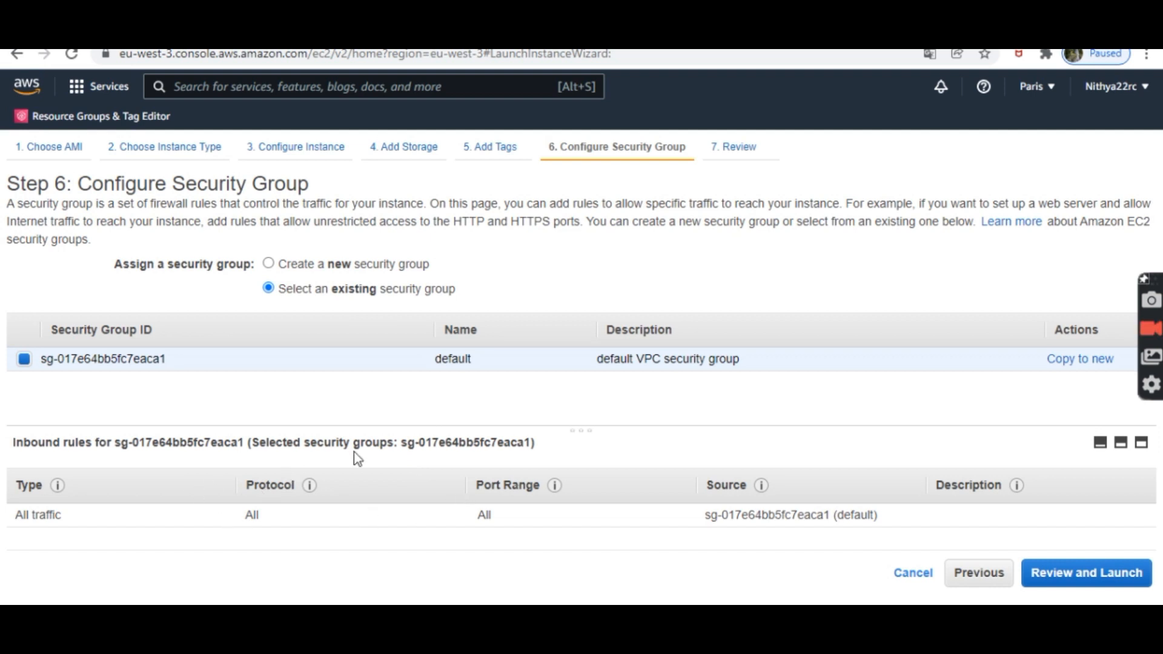
click(1070, 575)
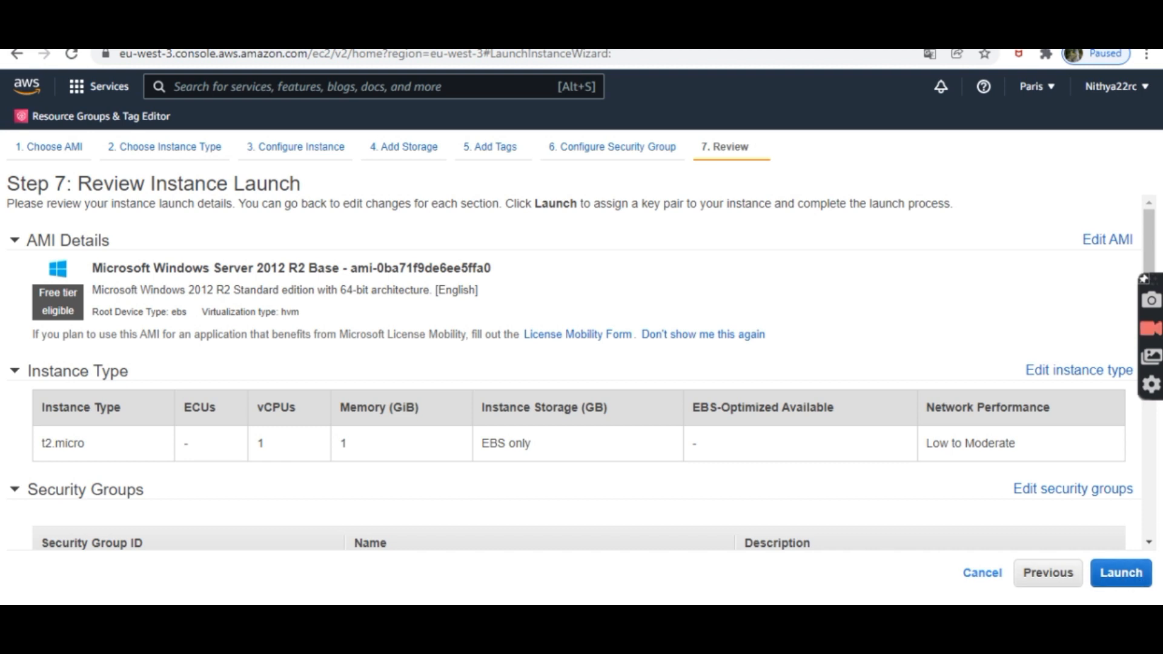
Step: Create a new key pair named windows-key and download its private key file
click(1148, 527)
drag(1147, 526, 1125, 339)
click(1152, 450)
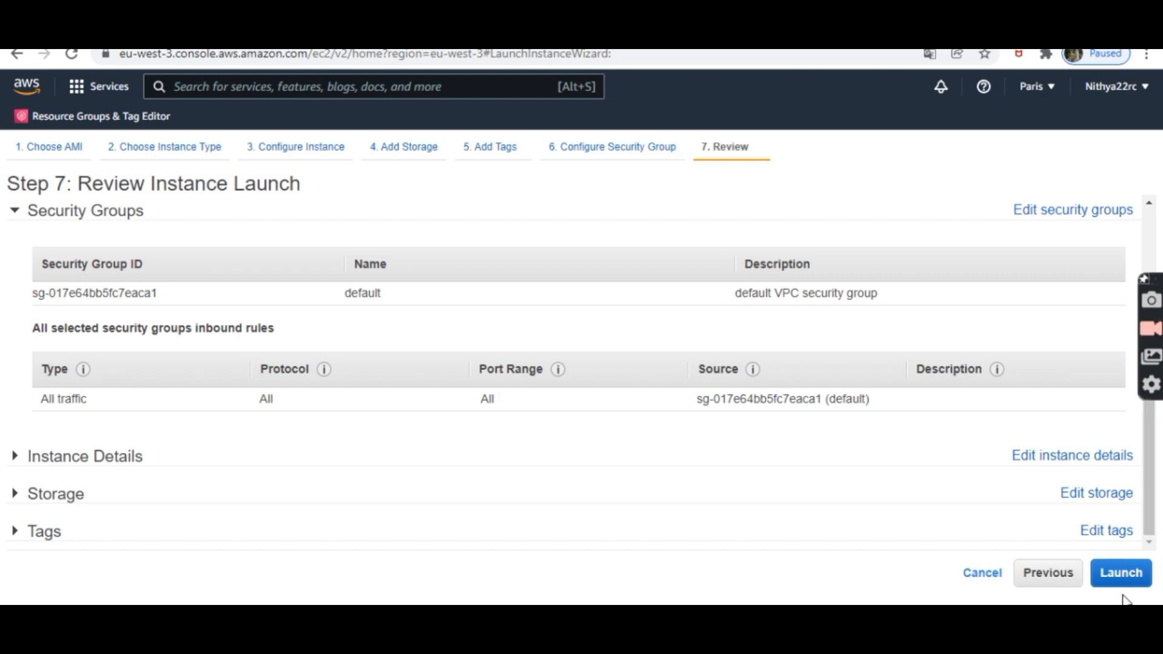
click(1125, 569)
click(475, 390)
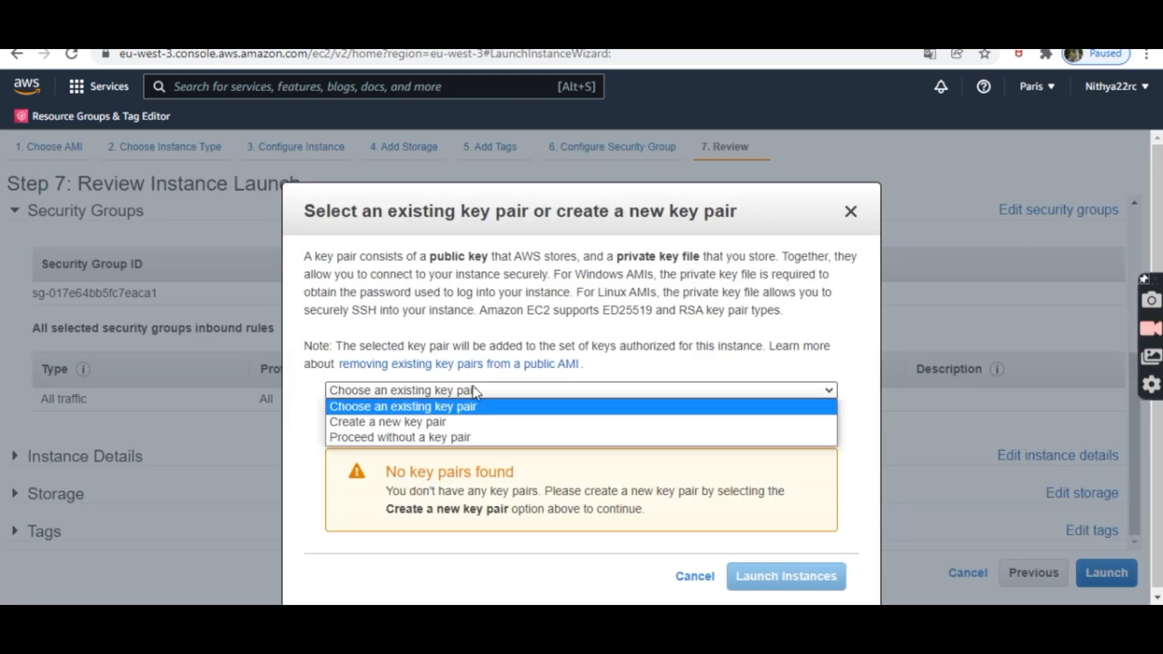
click(424, 422)
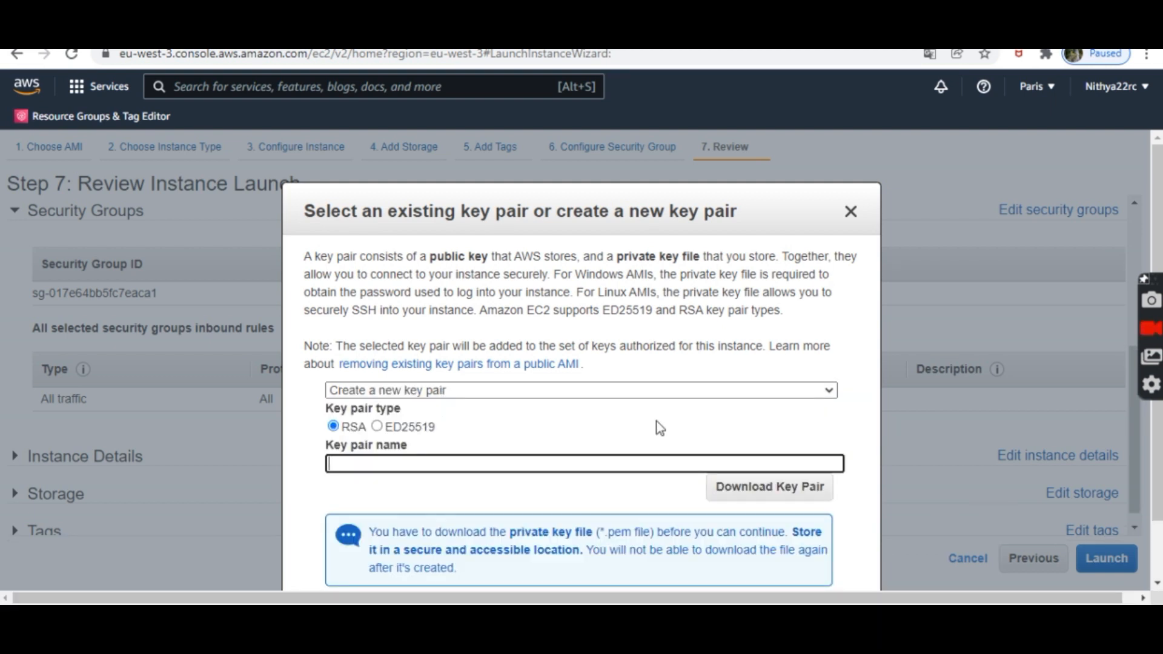
click(459, 393)
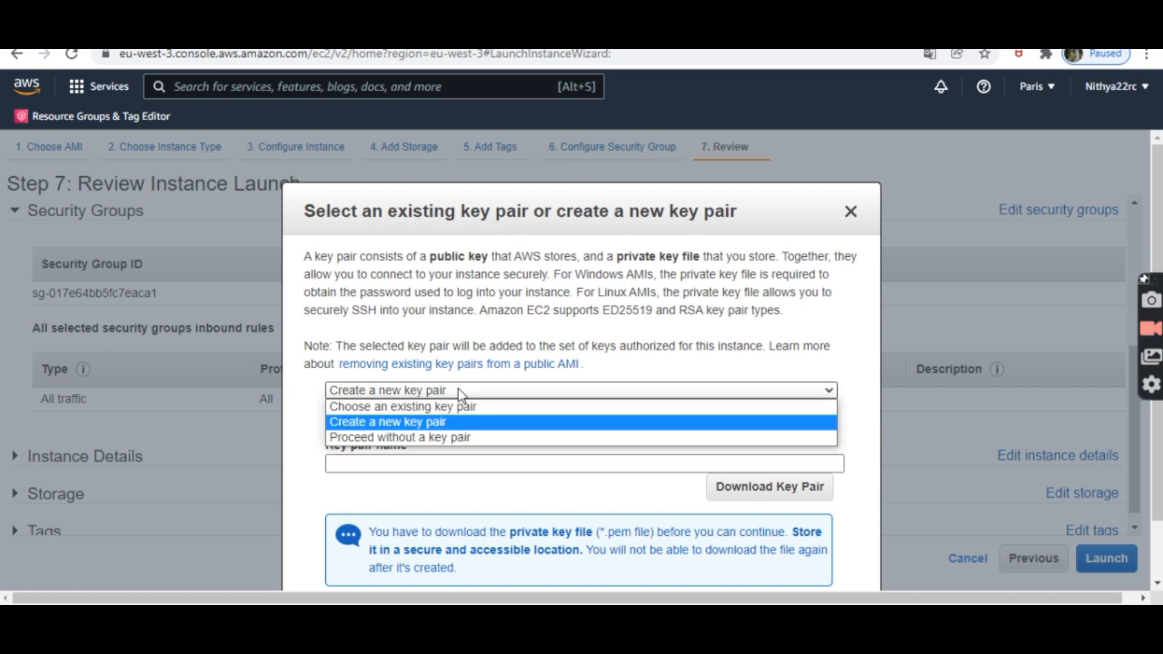
click(417, 429)
click(389, 461)
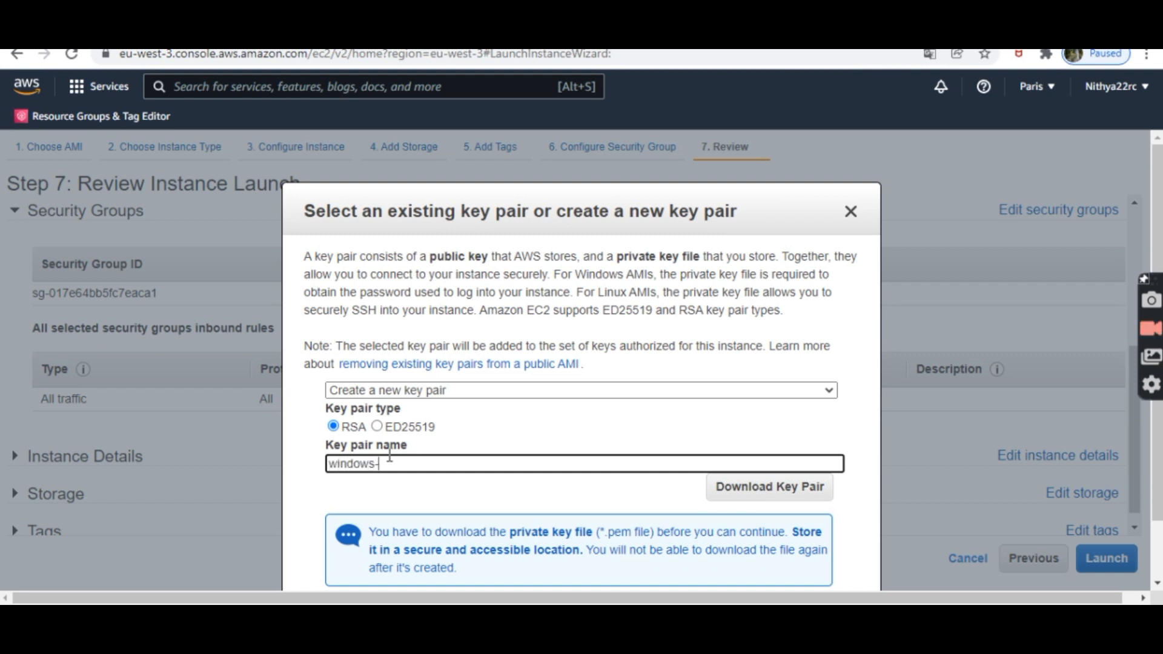
click(738, 495)
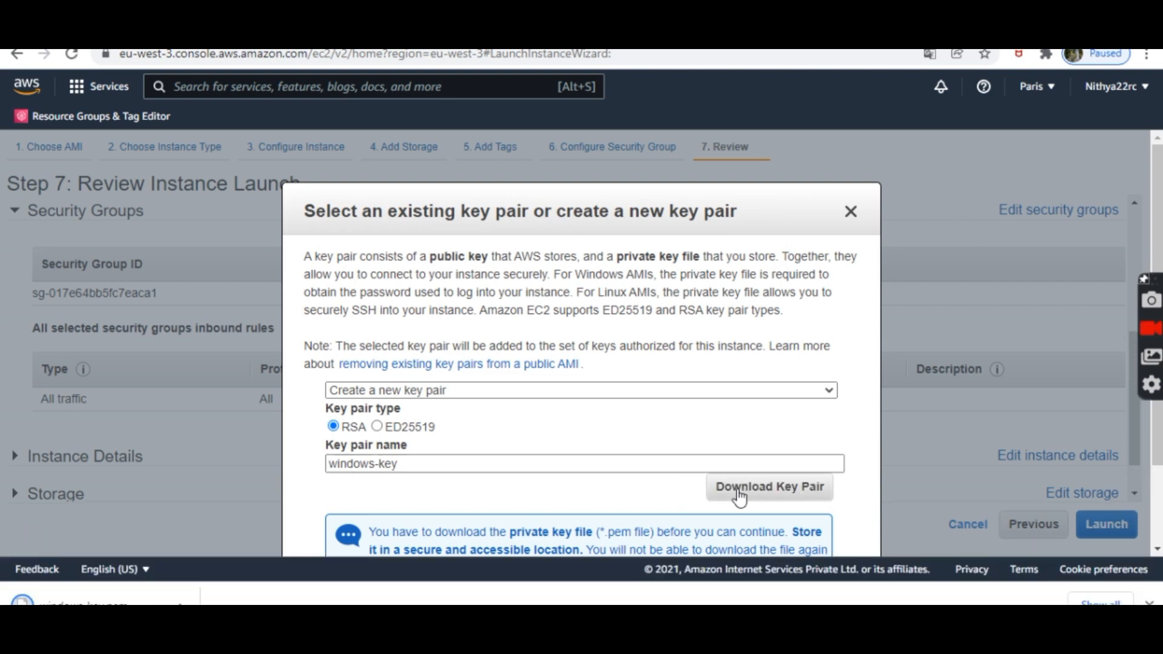
Step: Acknowledge having the private key and launch the instance with windows-key
click(852, 216)
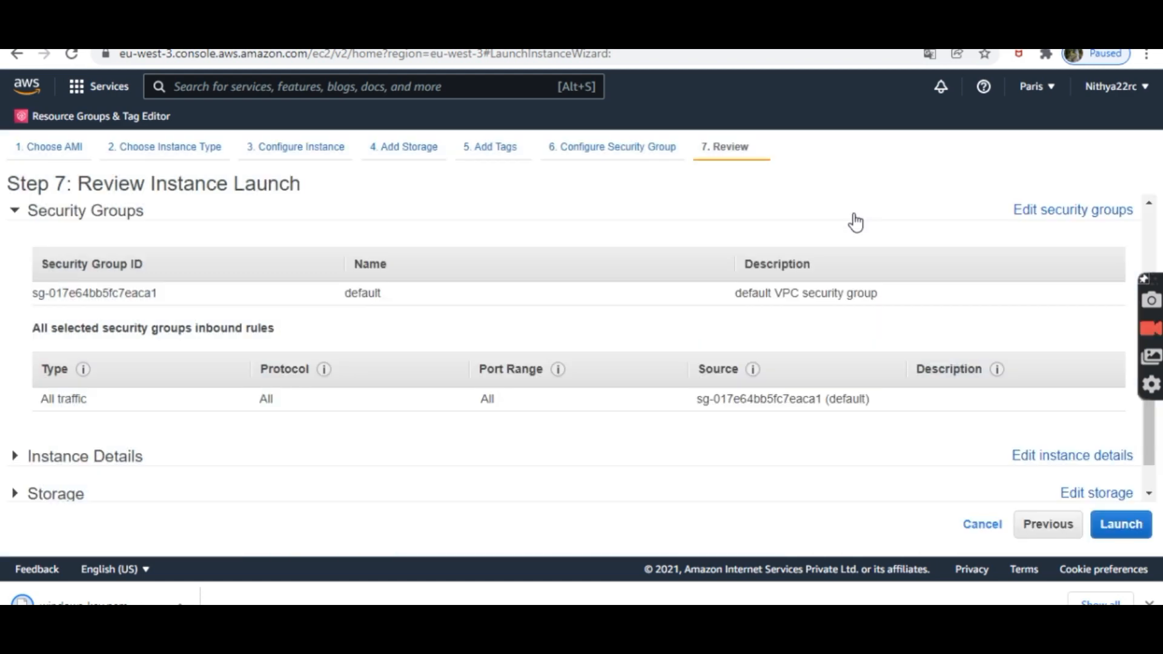
click(1120, 524)
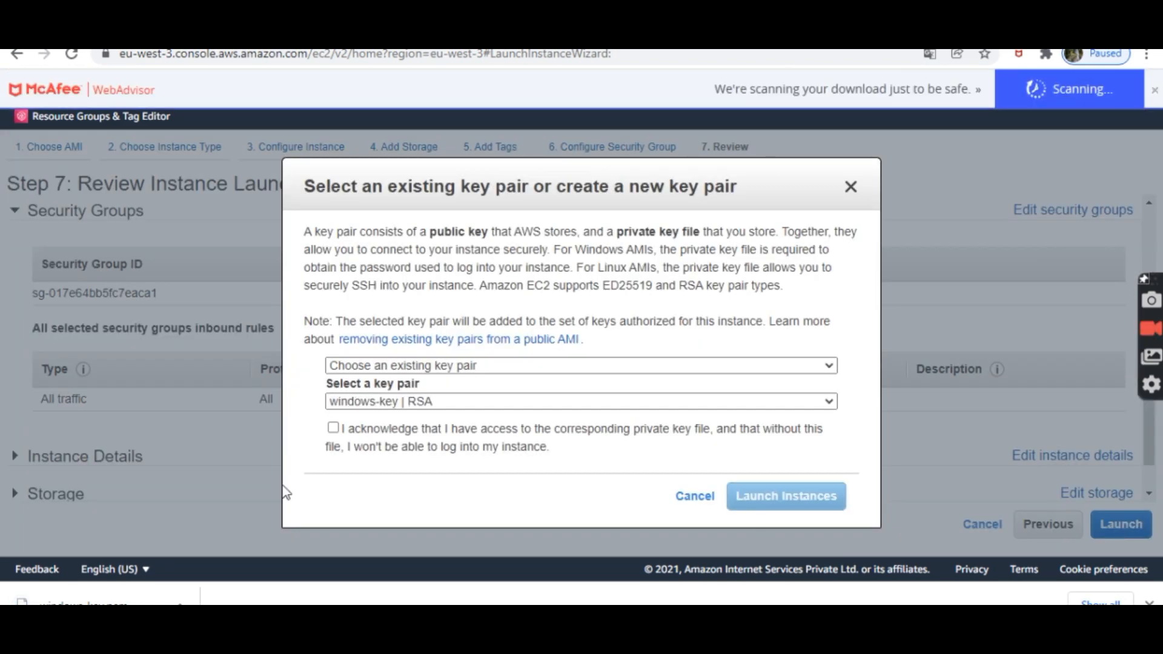
click(377, 430)
click(785, 496)
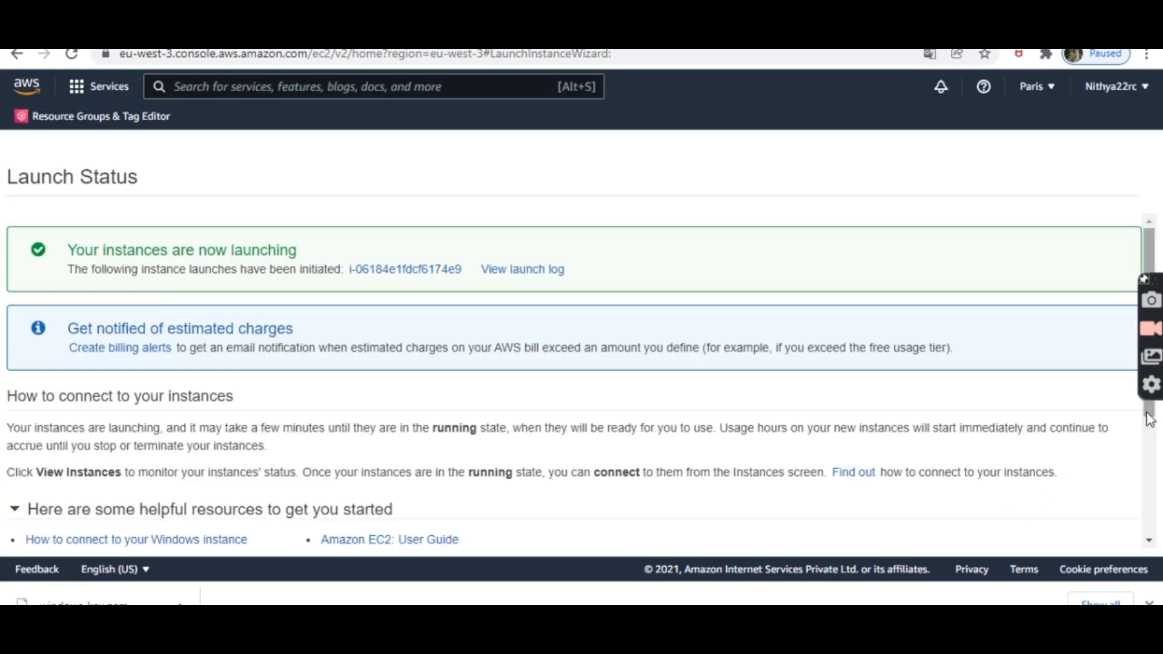
Step: Go to the Instances list and select the new pending t2.micro instance row
scroll(1149, 418, down, 3)
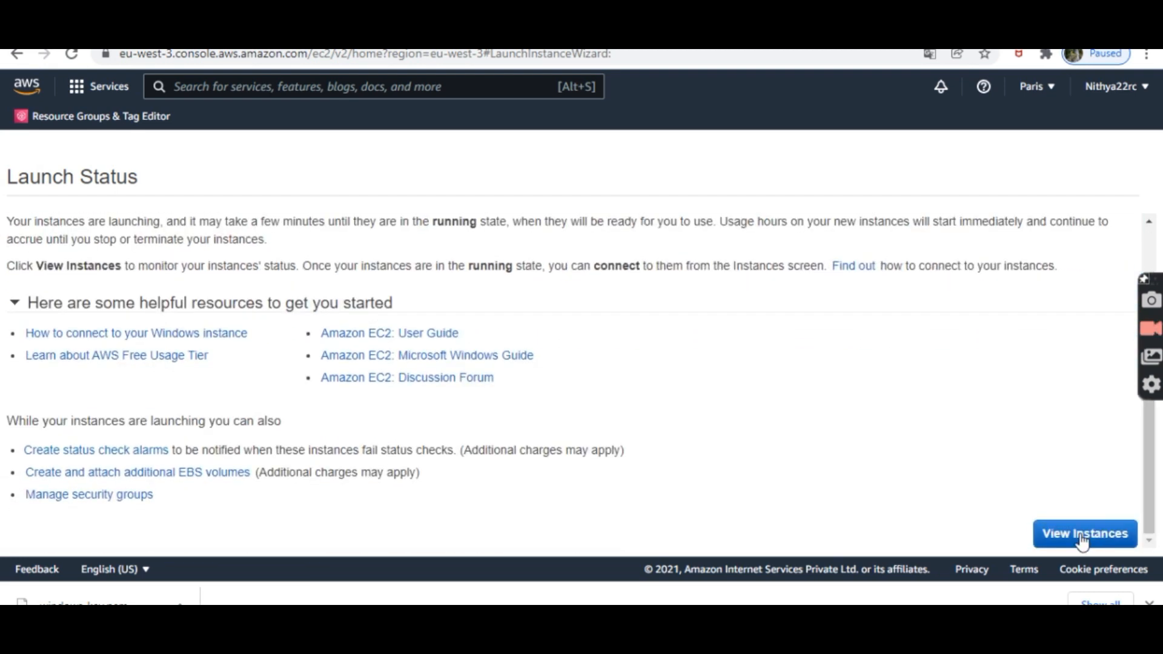
click(1082, 539)
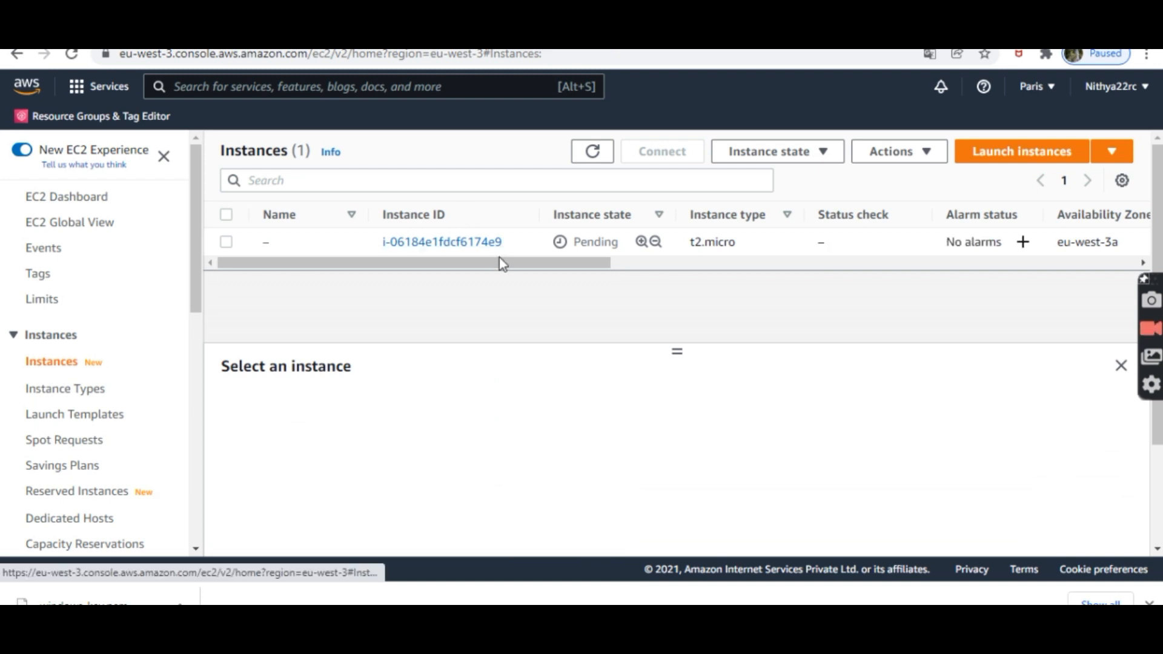
drag(503, 263, 571, 265)
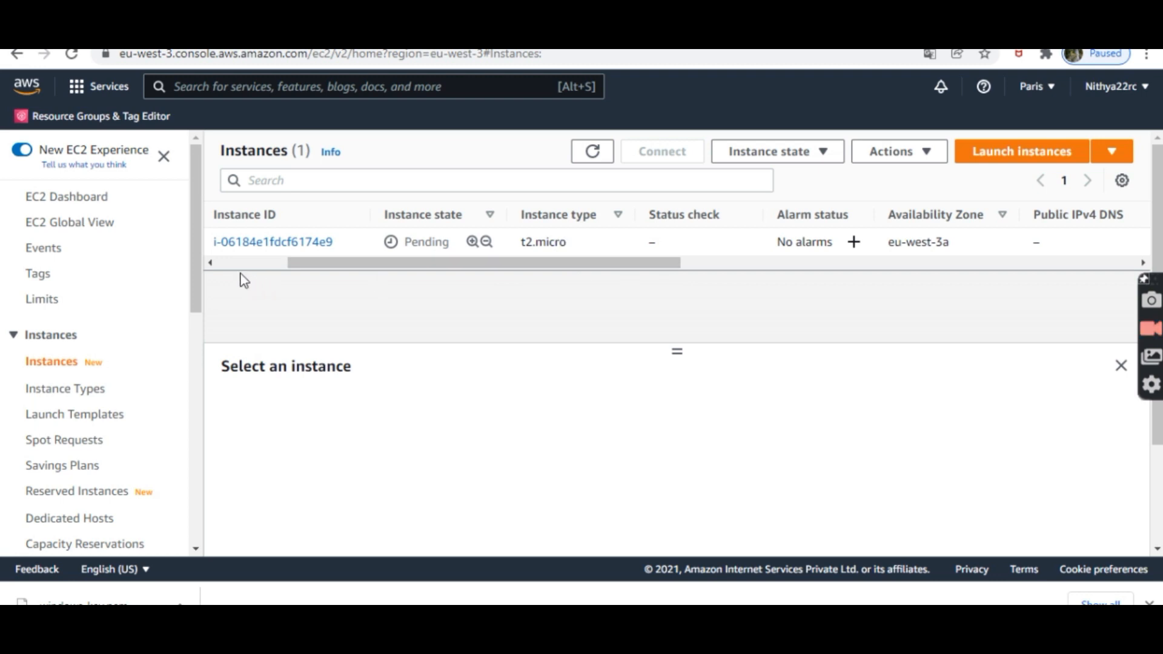
click(210, 264)
click(211, 263)
click(220, 241)
click(220, 242)
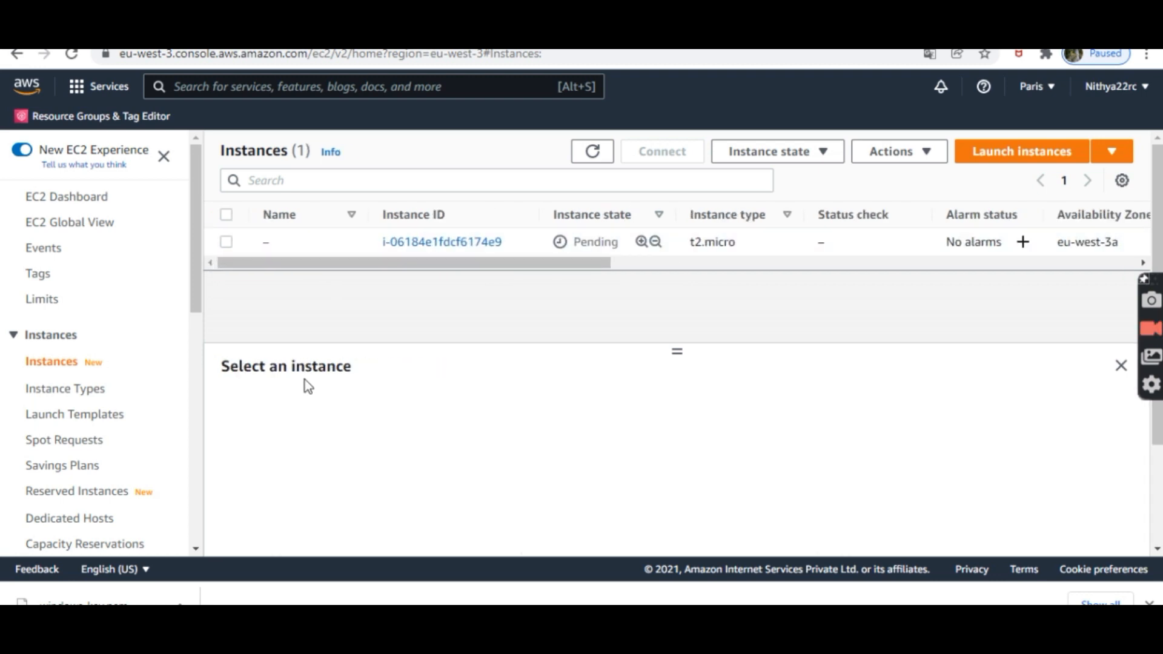
click(223, 242)
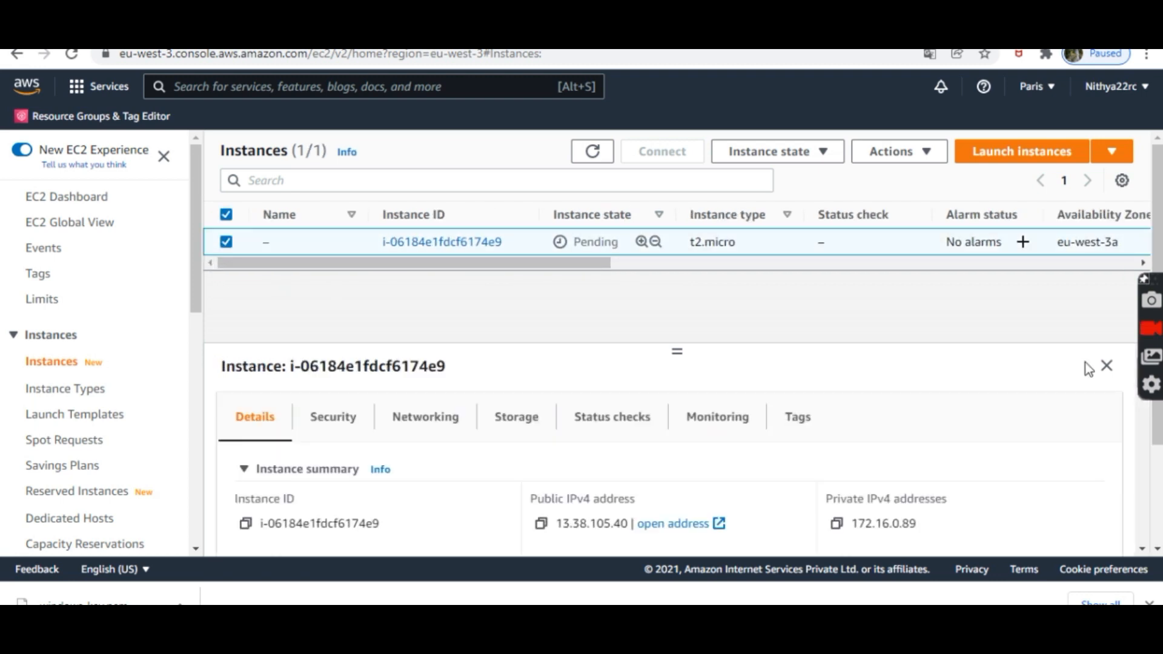
Step: Scroll the instance details while waiting for the t2.micro instance to show Running
drag(1157, 433, 1158, 470)
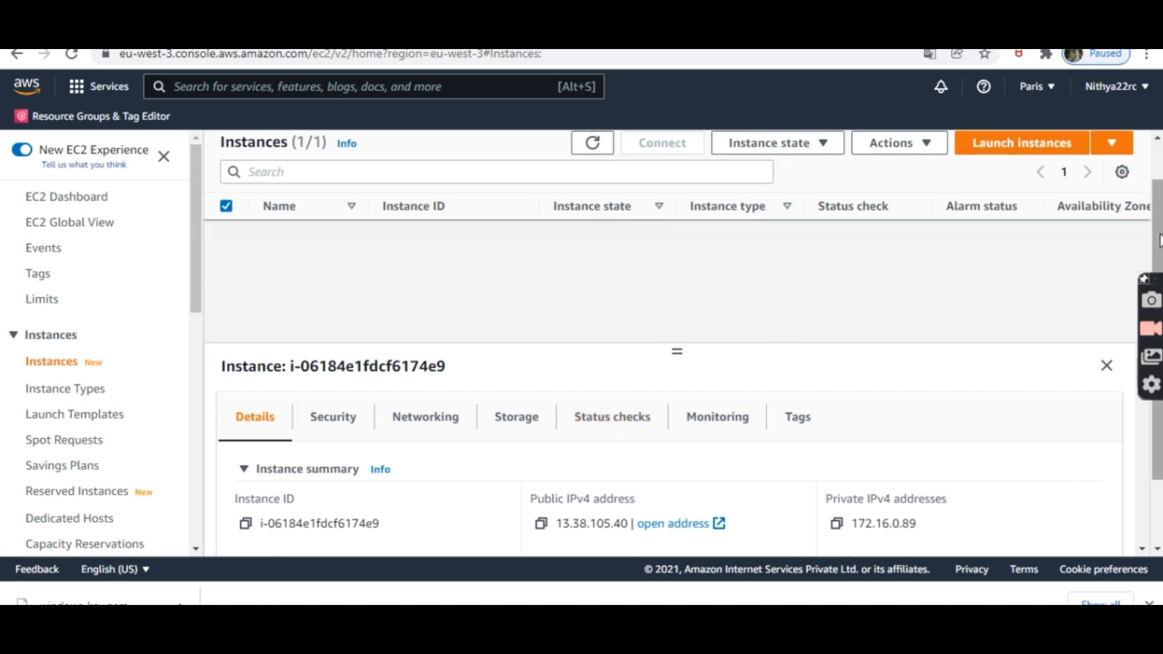
drag(1158, 239, 1143, 179)
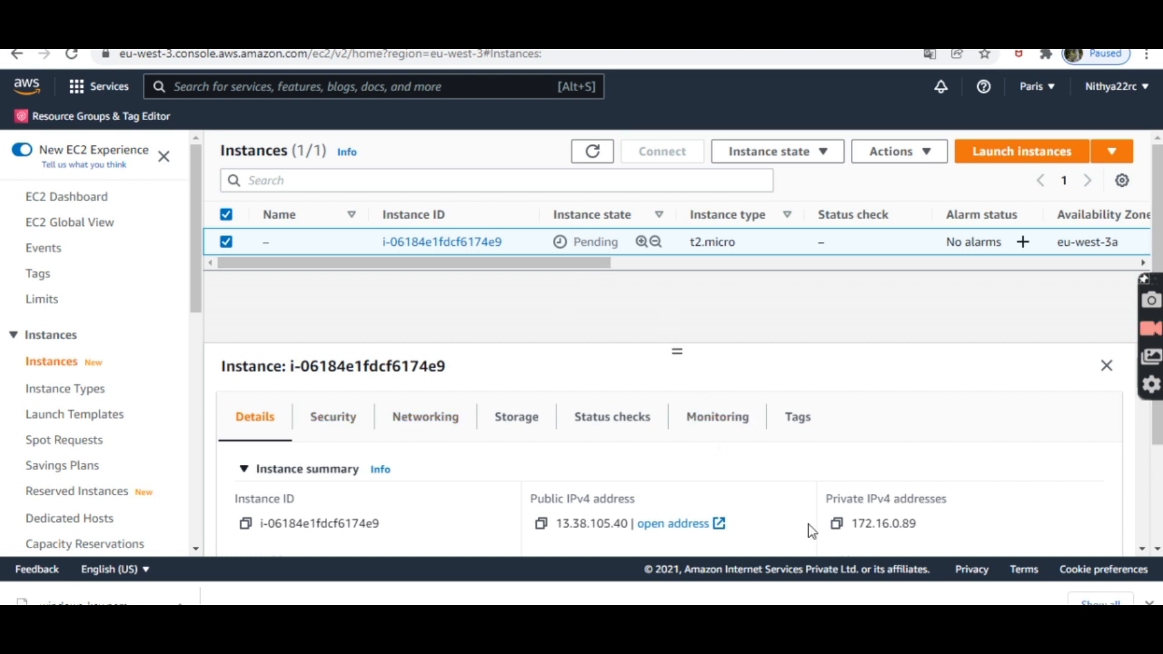
drag(1157, 437, 1158, 539)
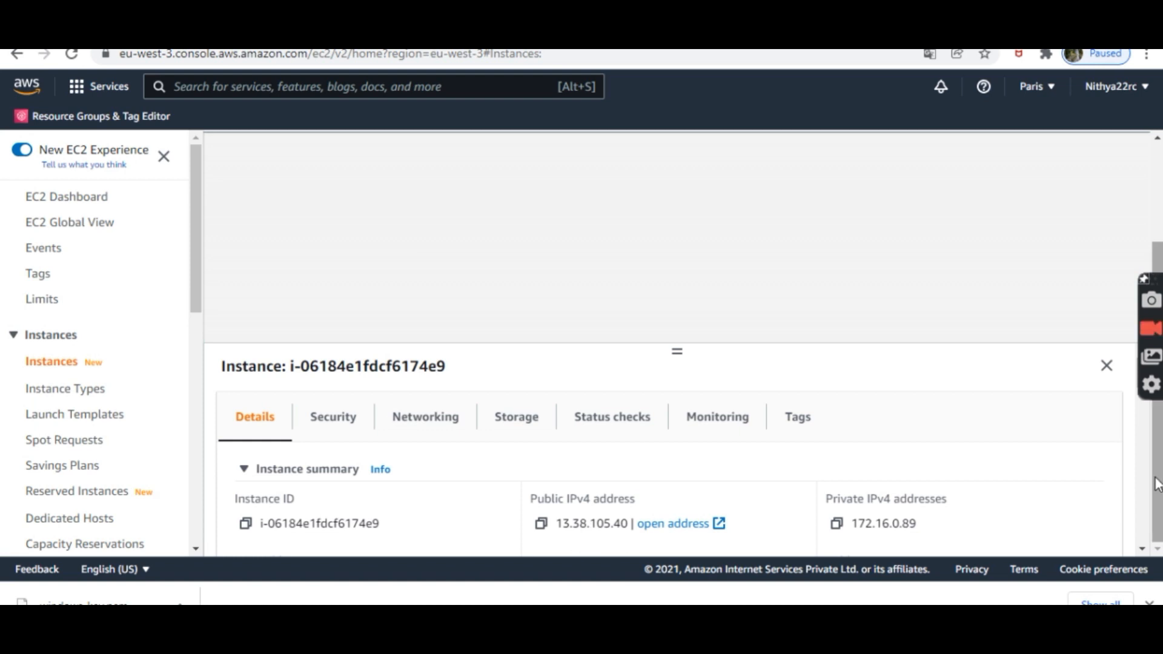
drag(1157, 485, 1157, 404)
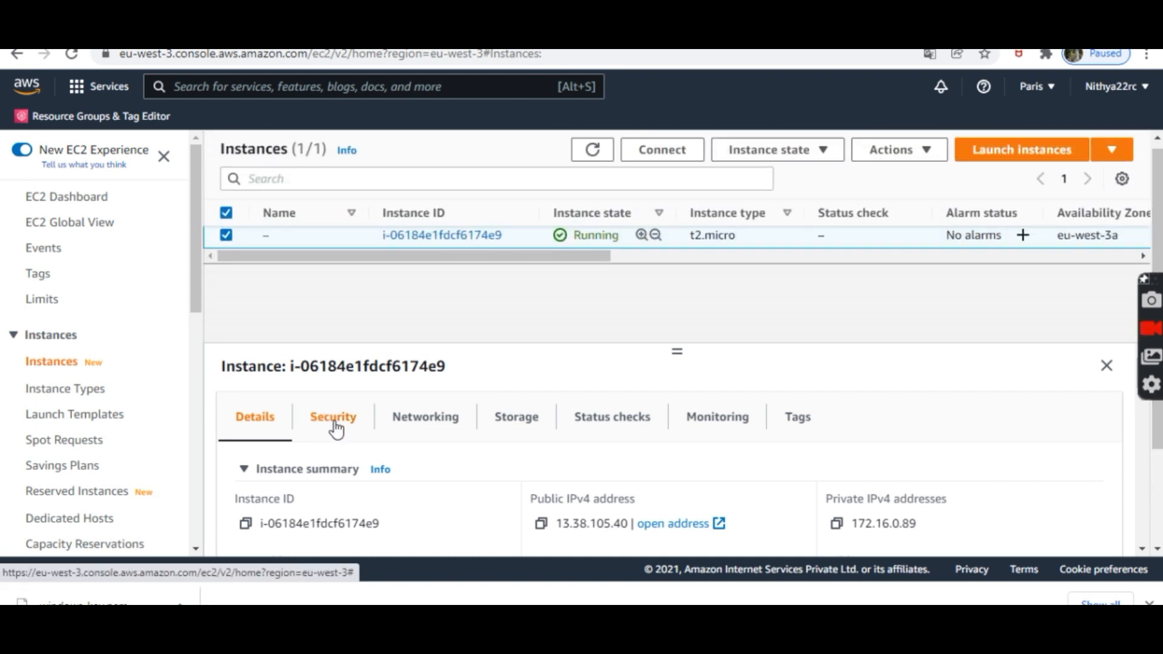
Step: Review the Security tab, confirming the default group's inbound rule allows all traffic
click(334, 424)
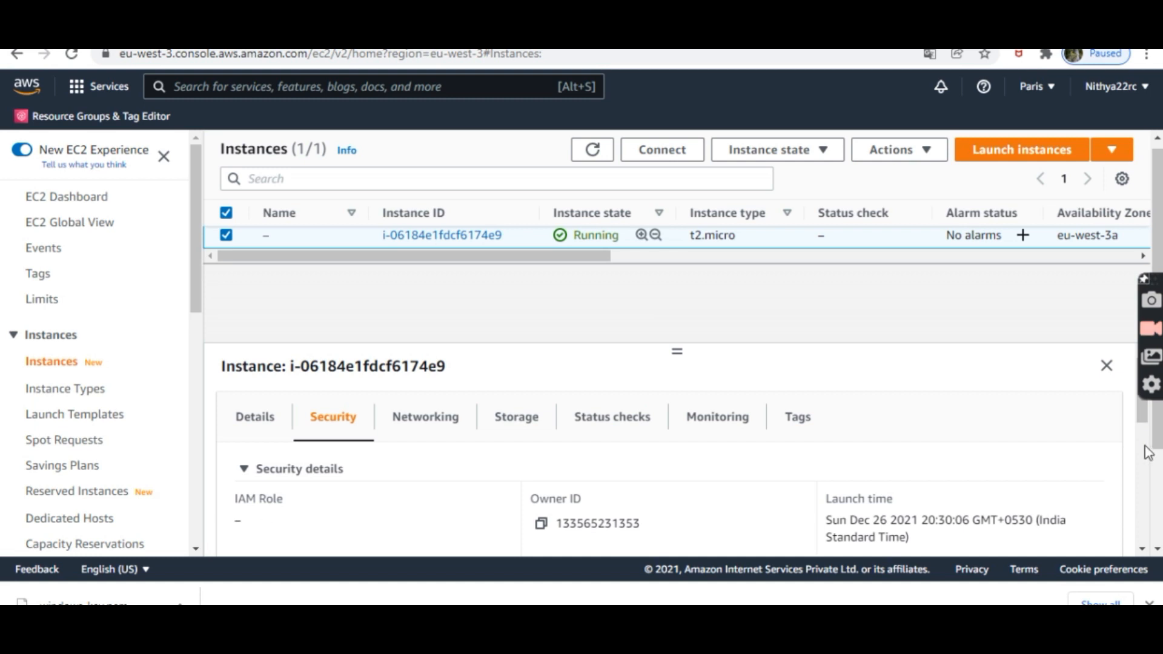
drag(1143, 413, 1136, 467)
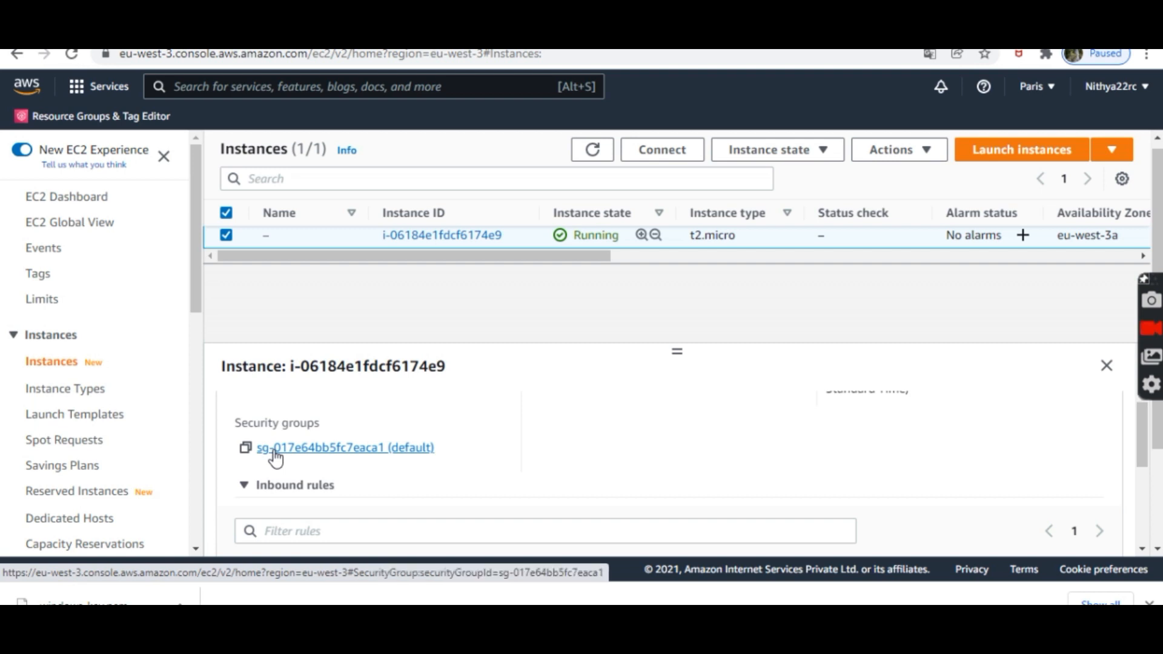
drag(1145, 455, 1123, 383)
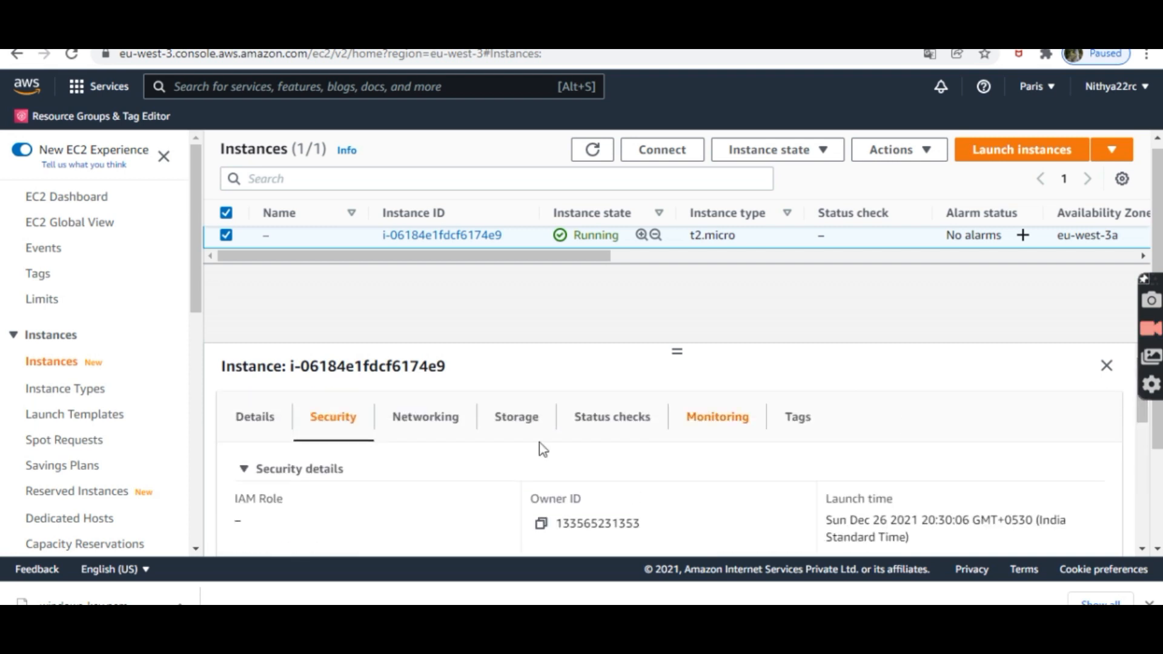
click(435, 424)
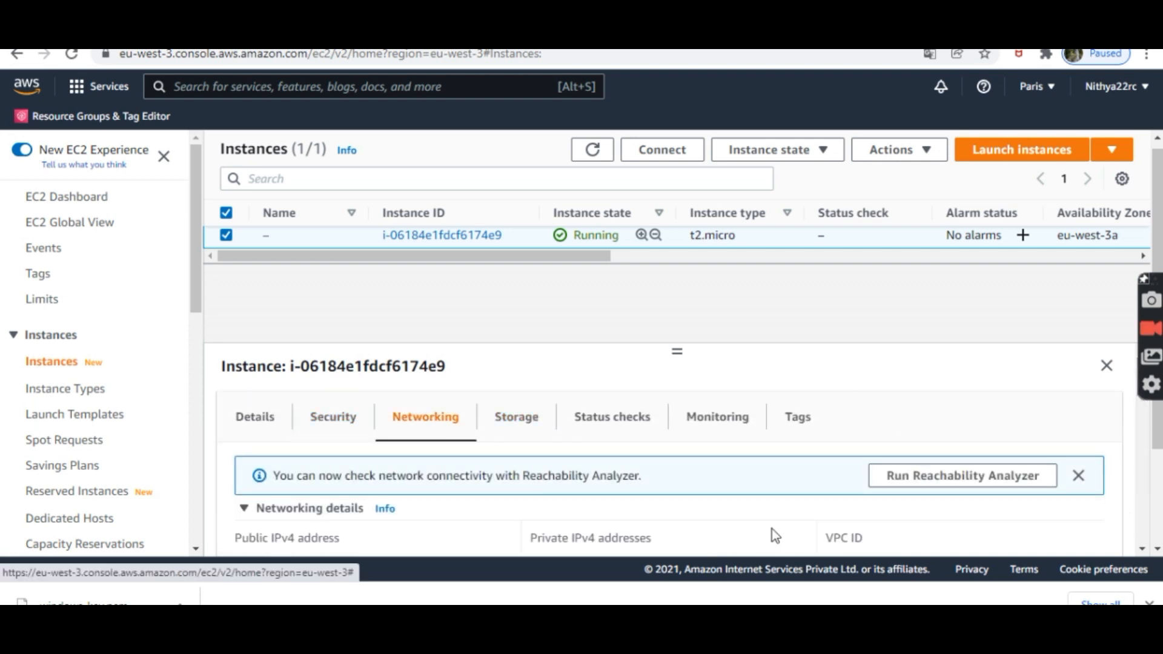
Step: Dismiss the Reachability Analyzer banner and check the VPC, subnet and public IP 13.38.105.40
click(1080, 477)
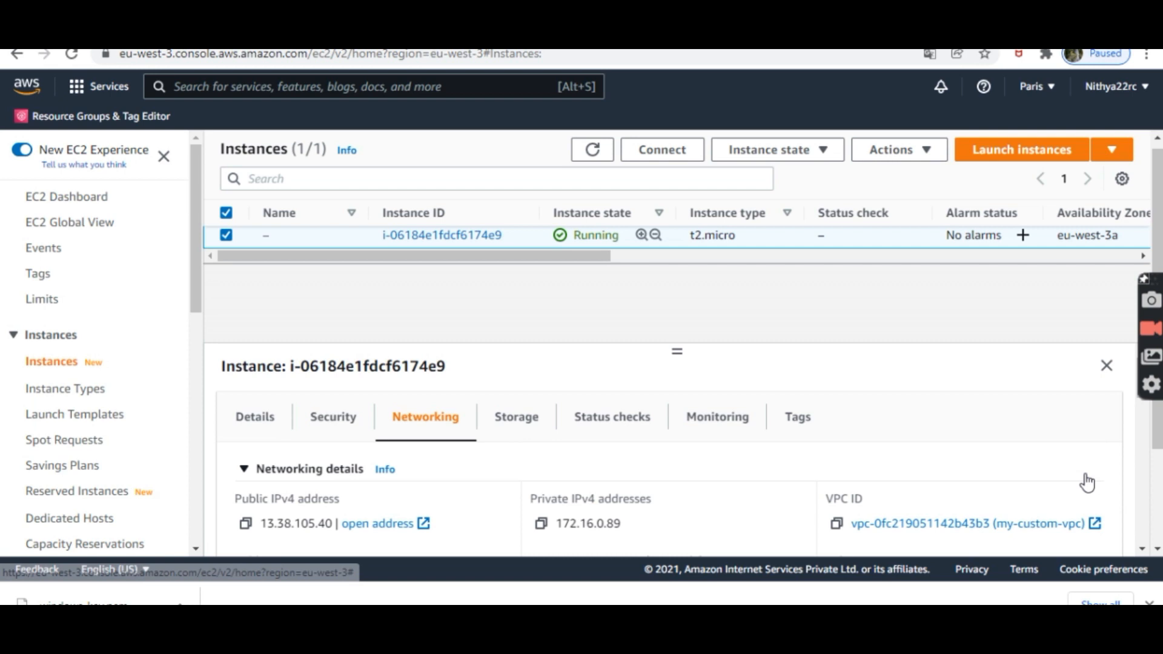
click(1142, 550)
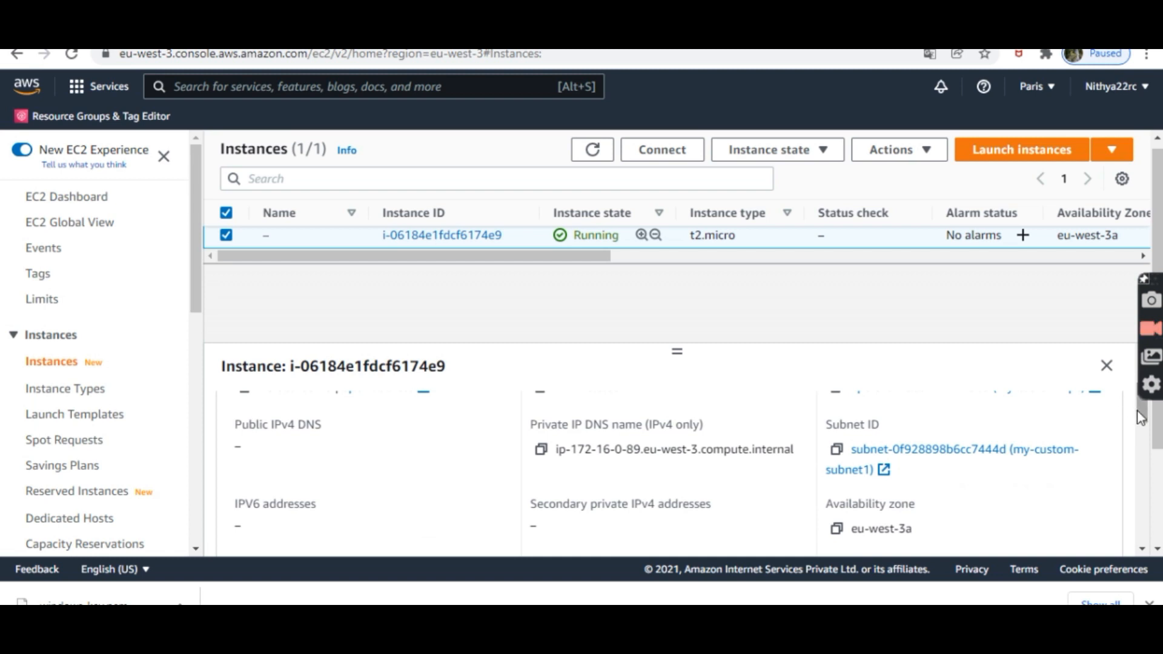
drag(1142, 412, 1143, 496)
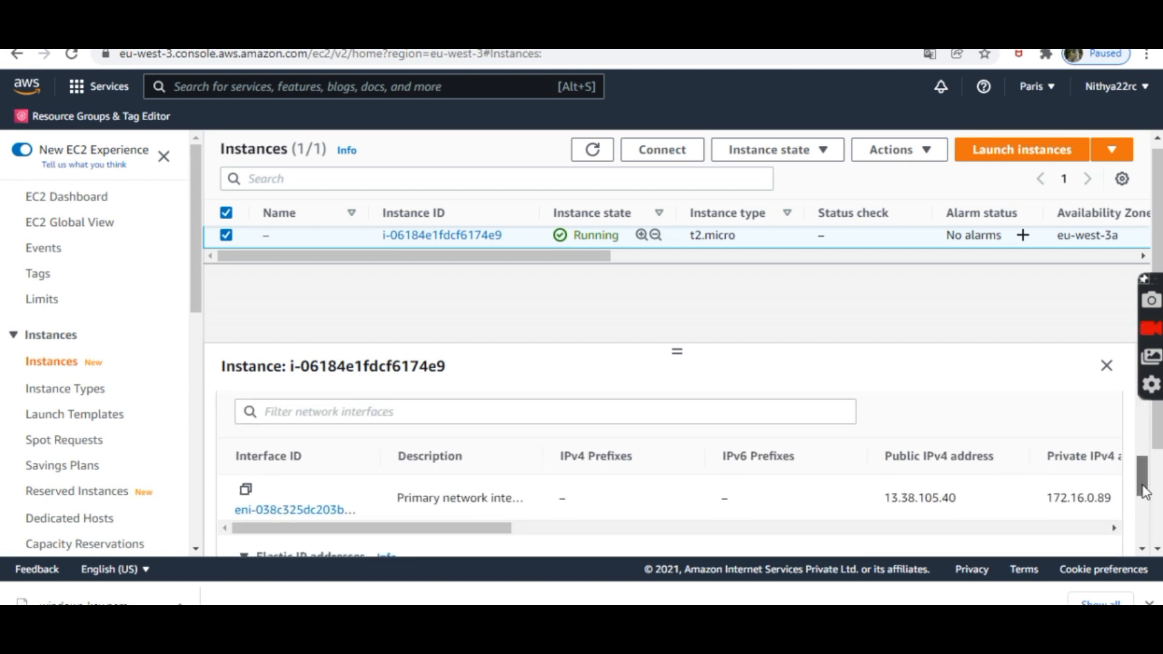
drag(410, 529, 576, 529)
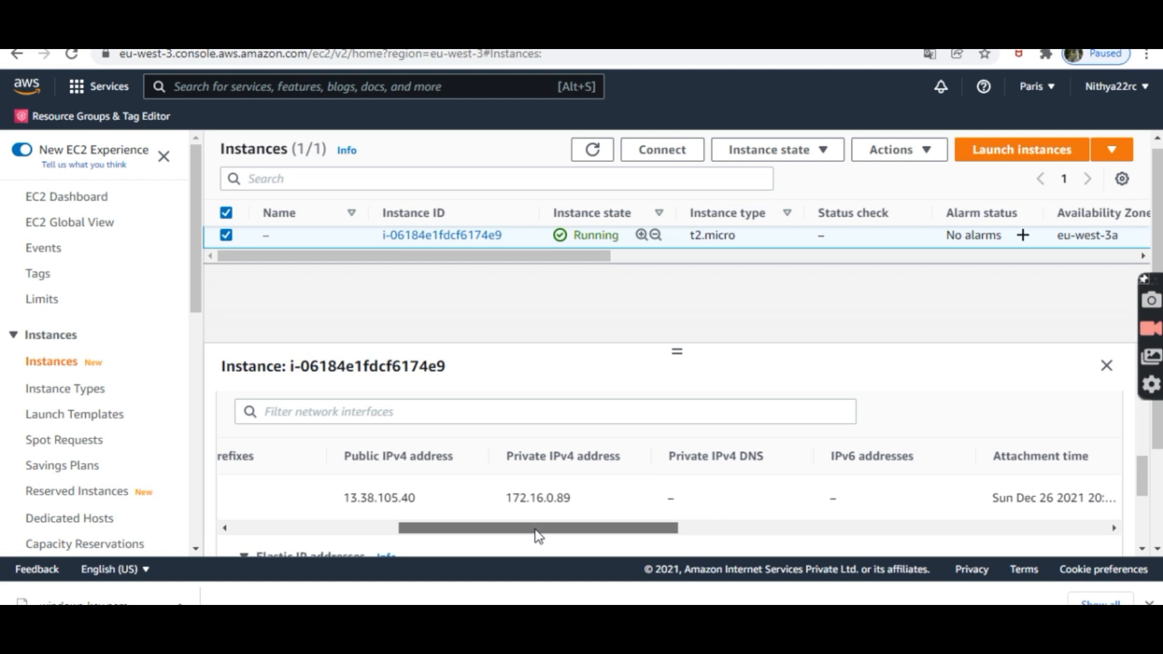
drag(537, 535, 294, 537)
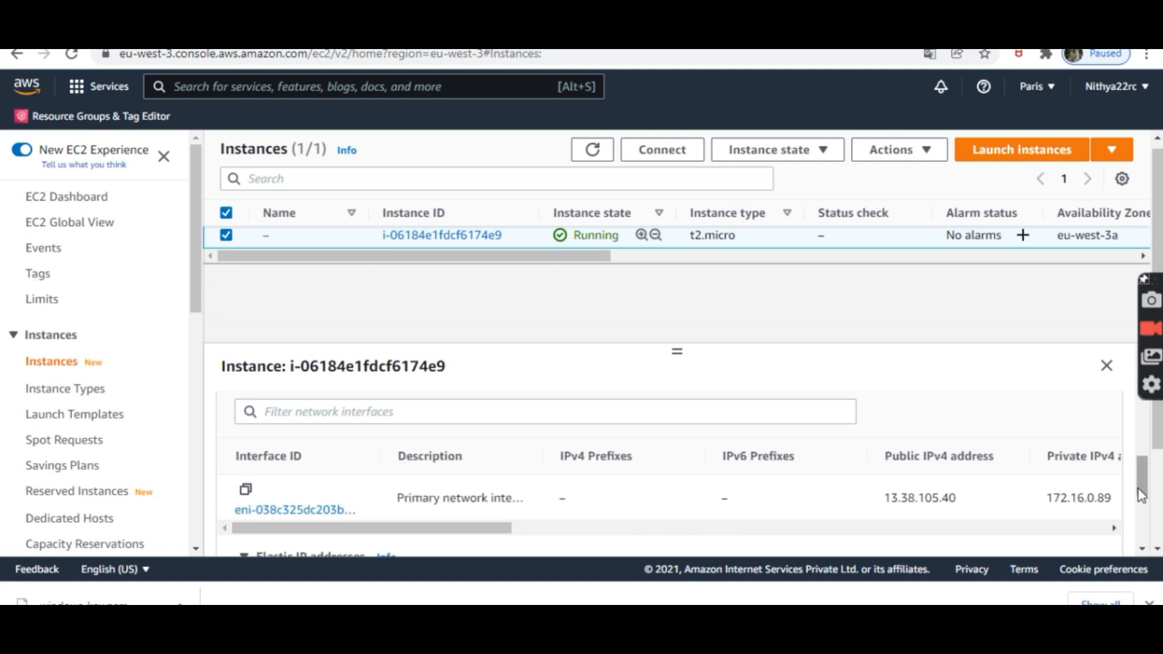
drag(1139, 489, 1102, 378)
Step: Review the Storage tab showing root device /dev/sda1 on EBS
click(539, 433)
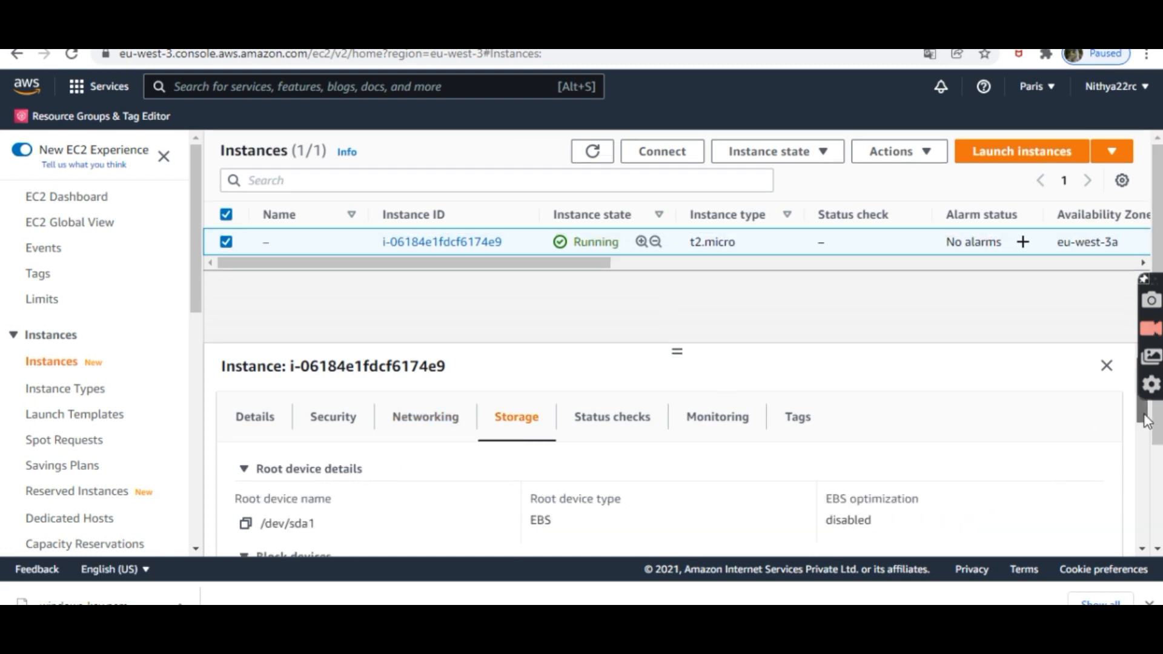
drag(1145, 421, 1144, 441)
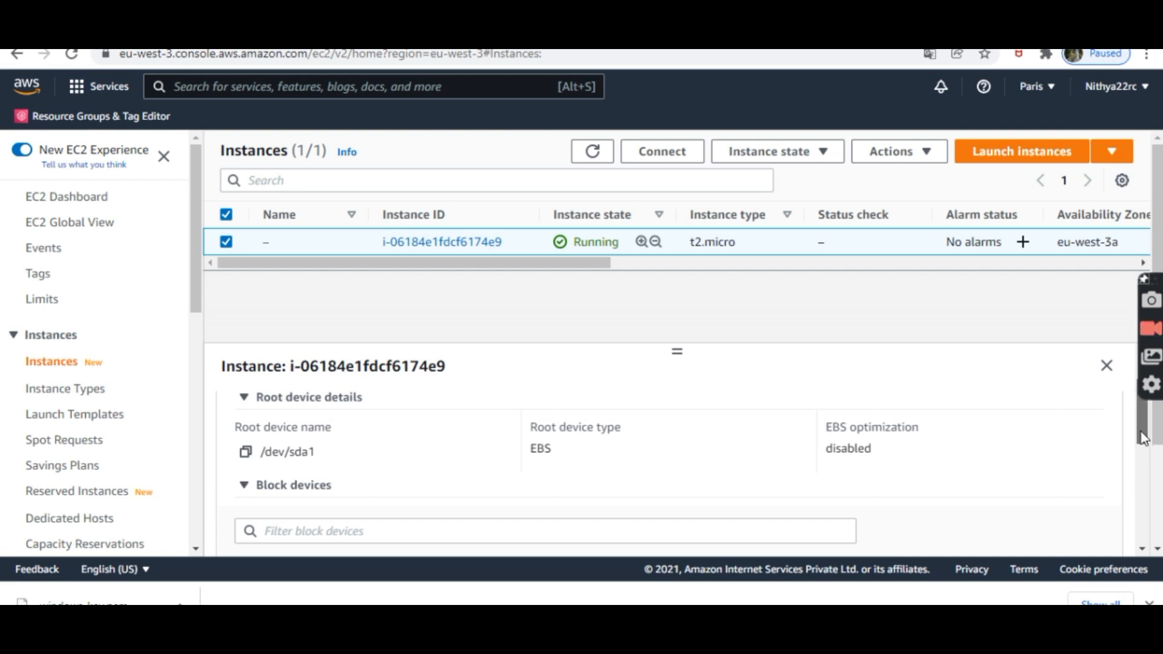
drag(1142, 436, 1142, 492)
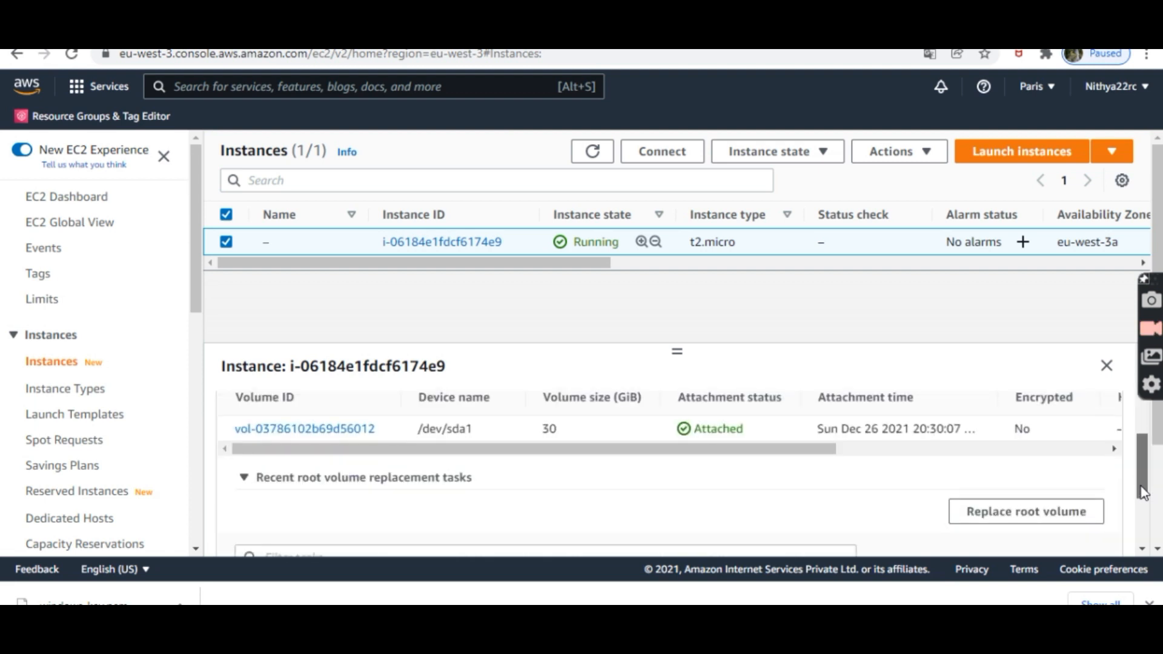
drag(648, 449, 434, 451)
drag(1141, 498, 1134, 422)
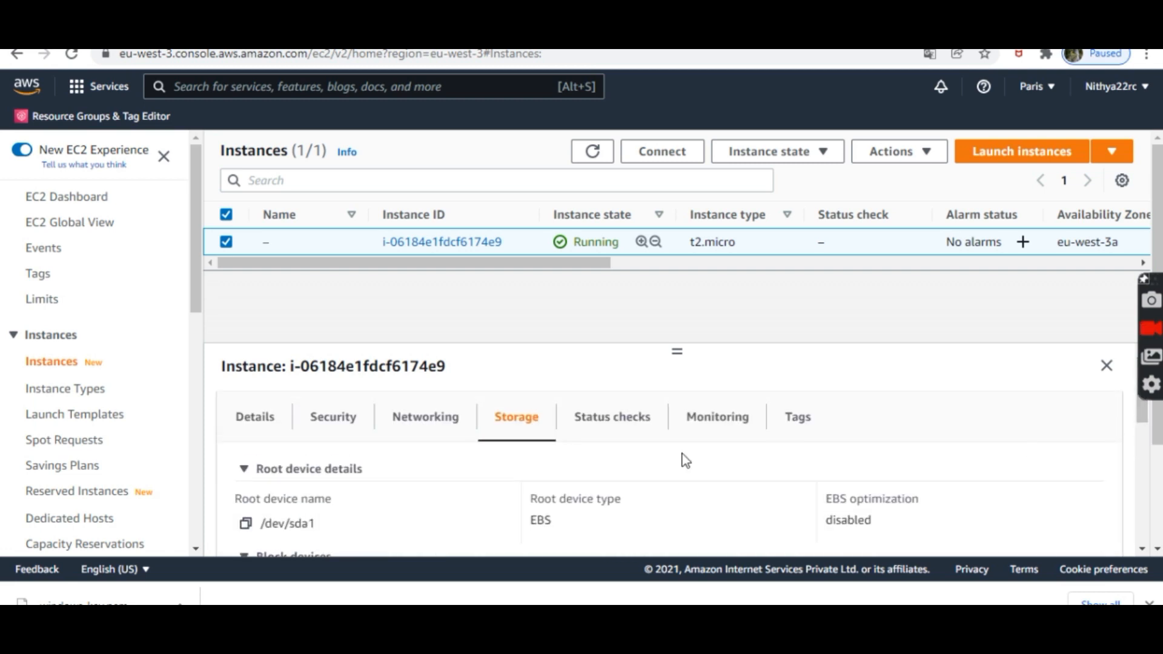
Step: View the Monitoring graphs, return to Details, and close the instance details panel
click(735, 428)
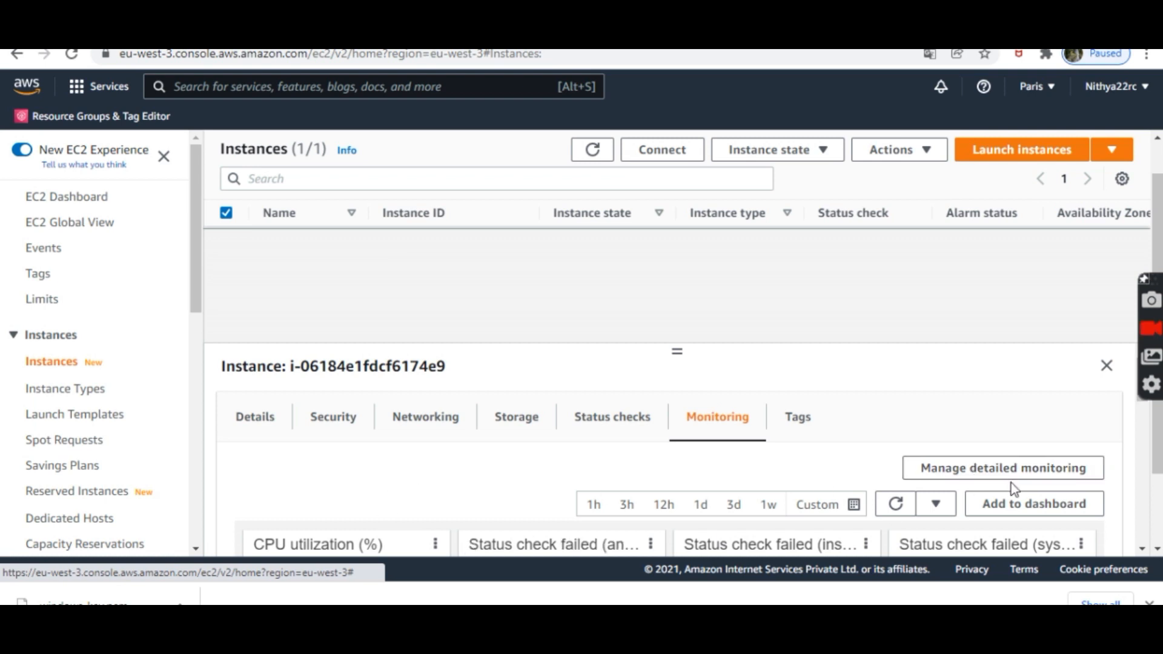
click(238, 419)
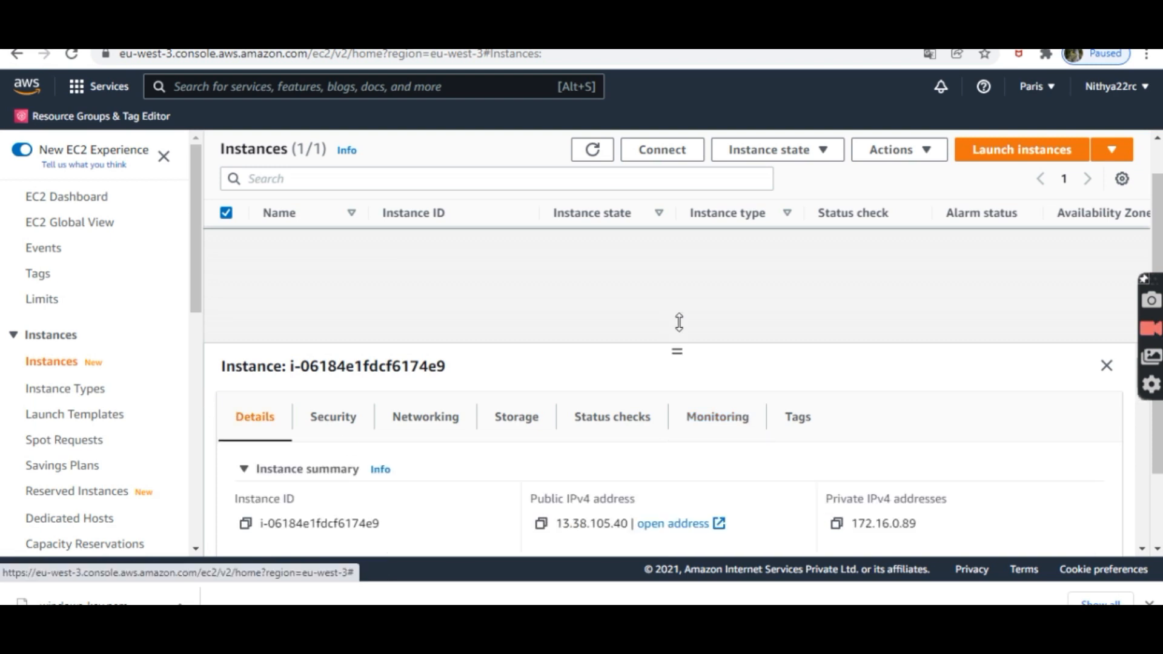
click(1106, 365)
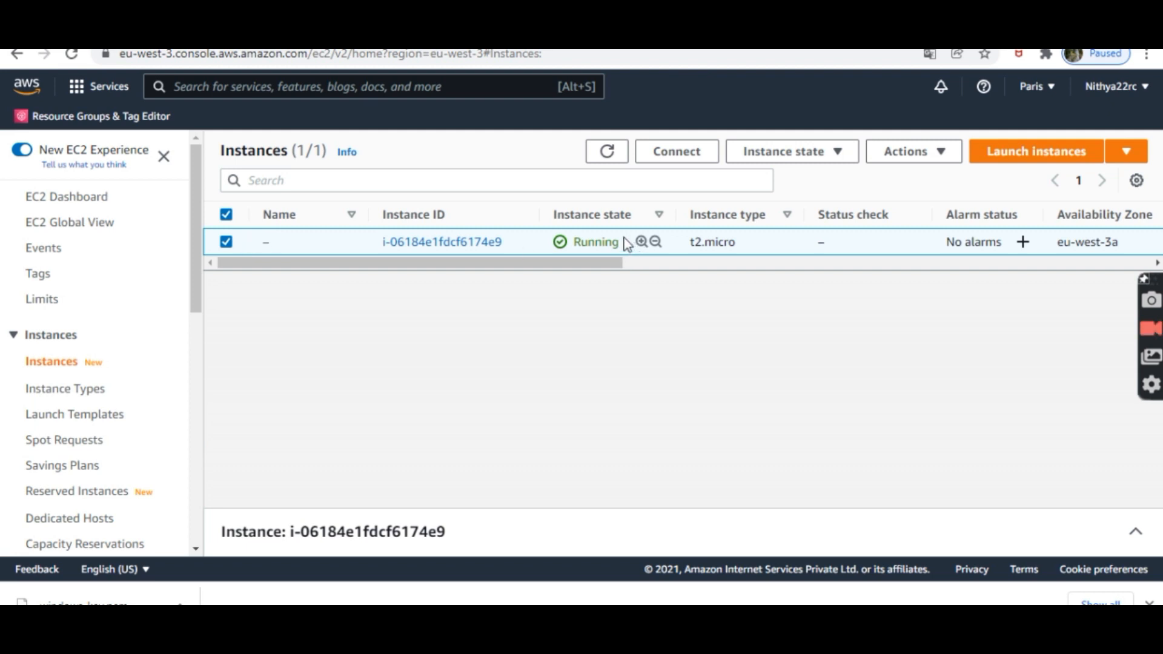
Step: Refresh the instance list, rename the running t2.micro instance to 'windows-instance1', and reopen its details panel
drag(608, 265, 1051, 262)
drag(908, 263, 311, 262)
click(606, 151)
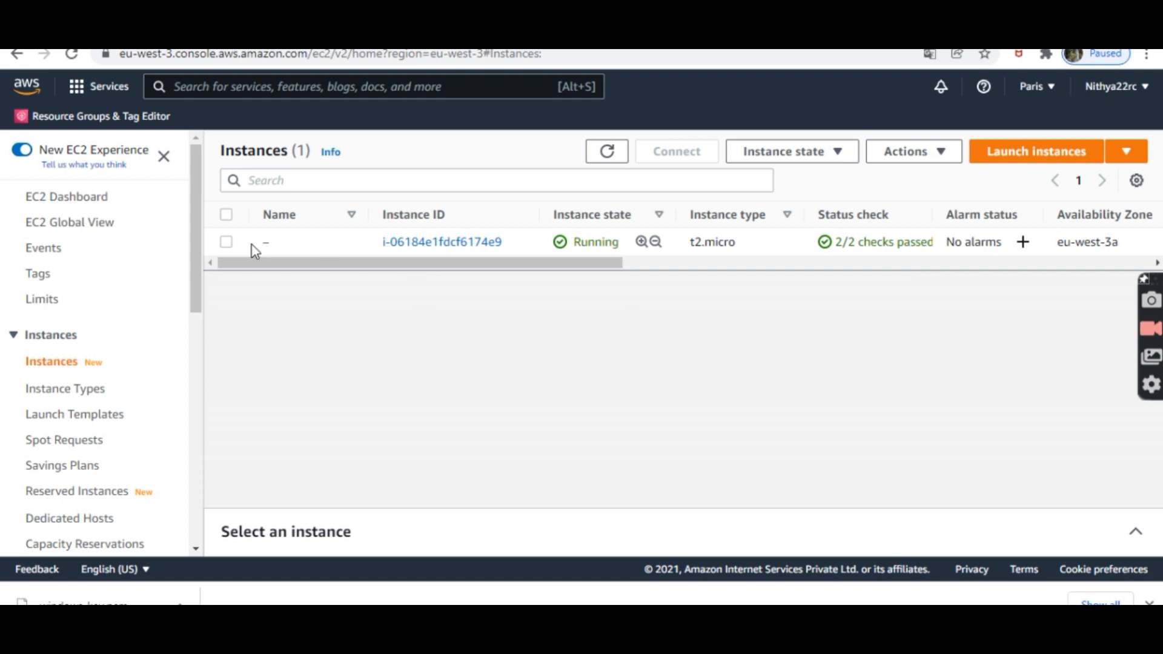
click(282, 242)
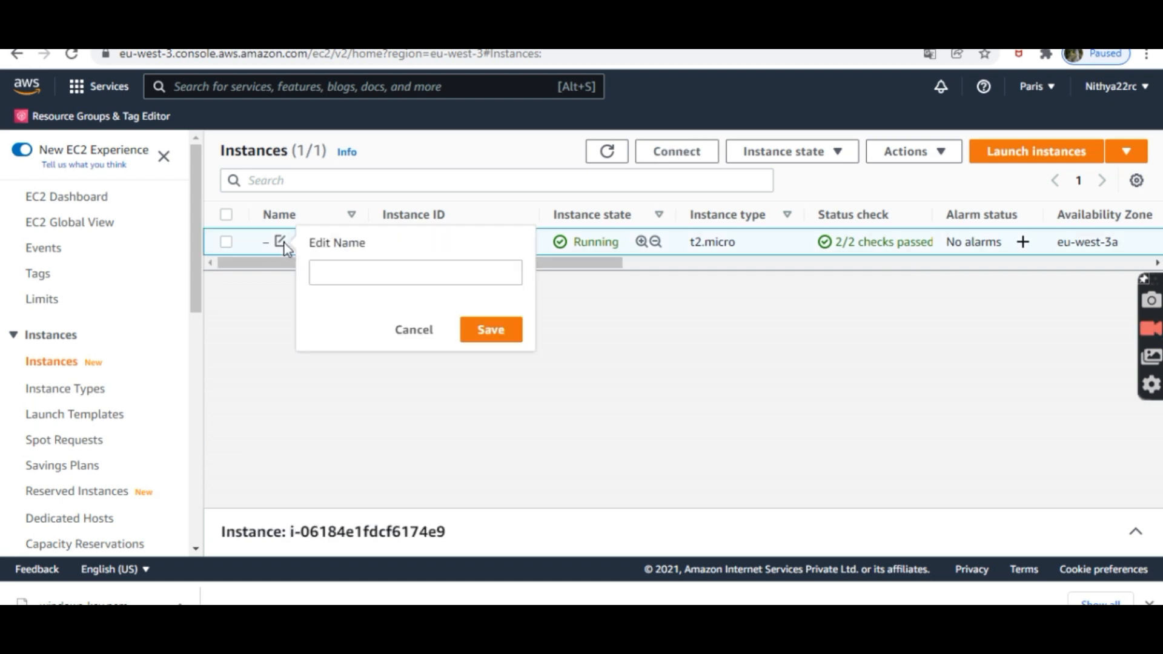
click(350, 282)
text(windo)
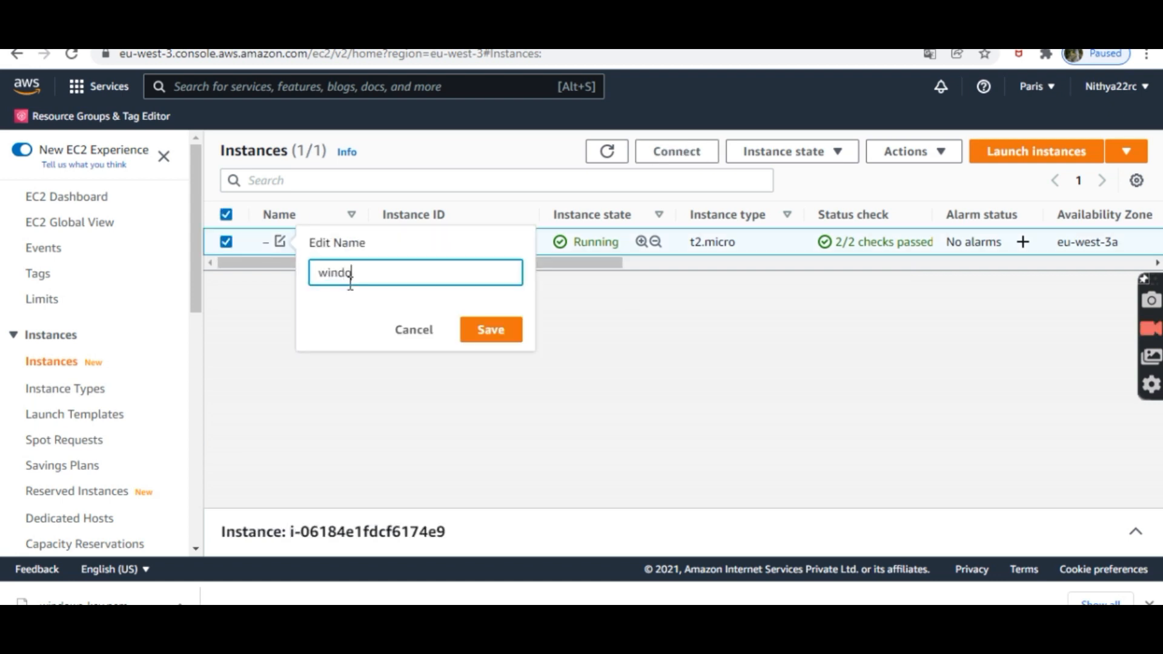
text(ws-instance1)
click(489, 331)
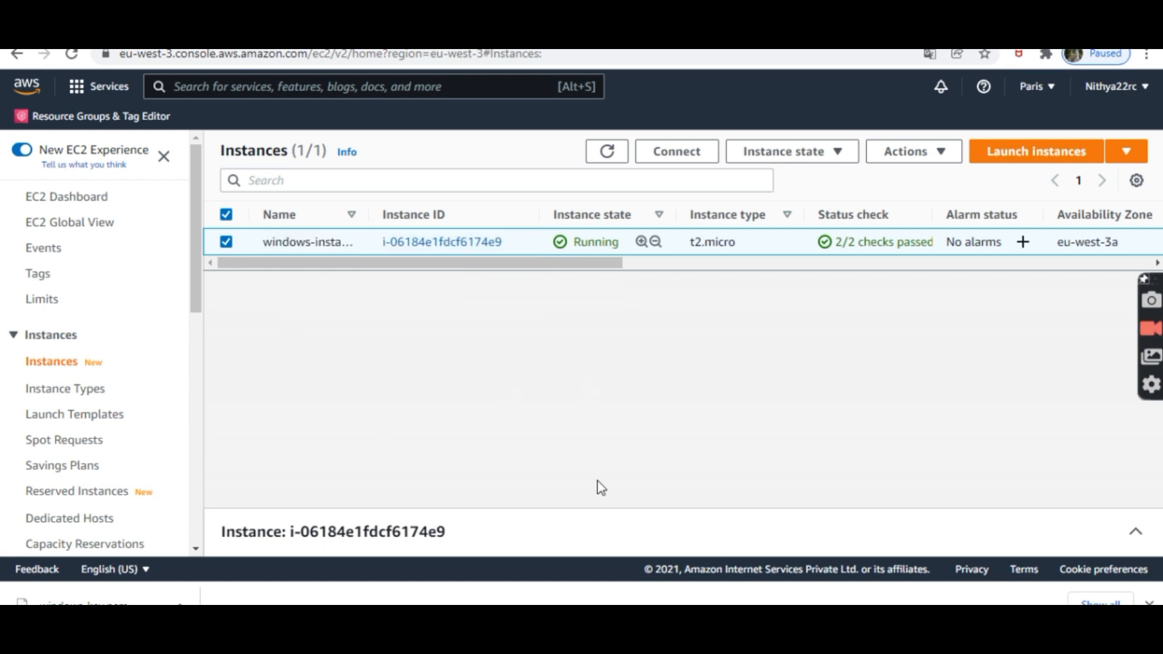
click(1136, 531)
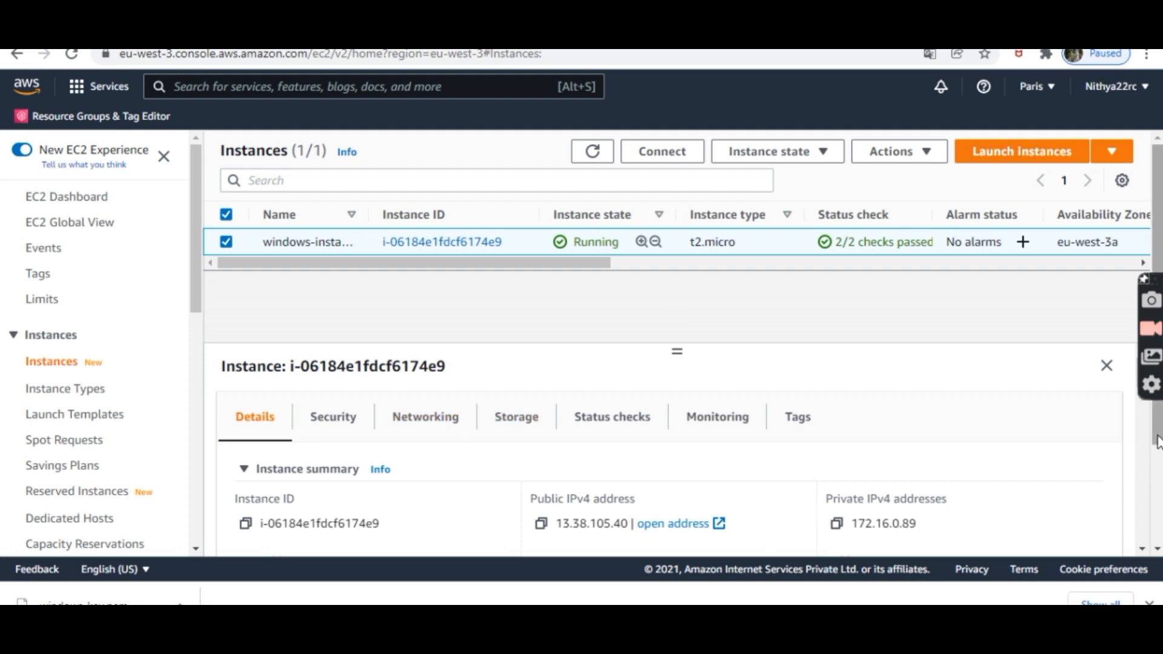
Step: Check that the igw internet gateway is attached to my-custom-vpc, comparing with the Paint network diagram
scroll(1156, 442, down, 1)
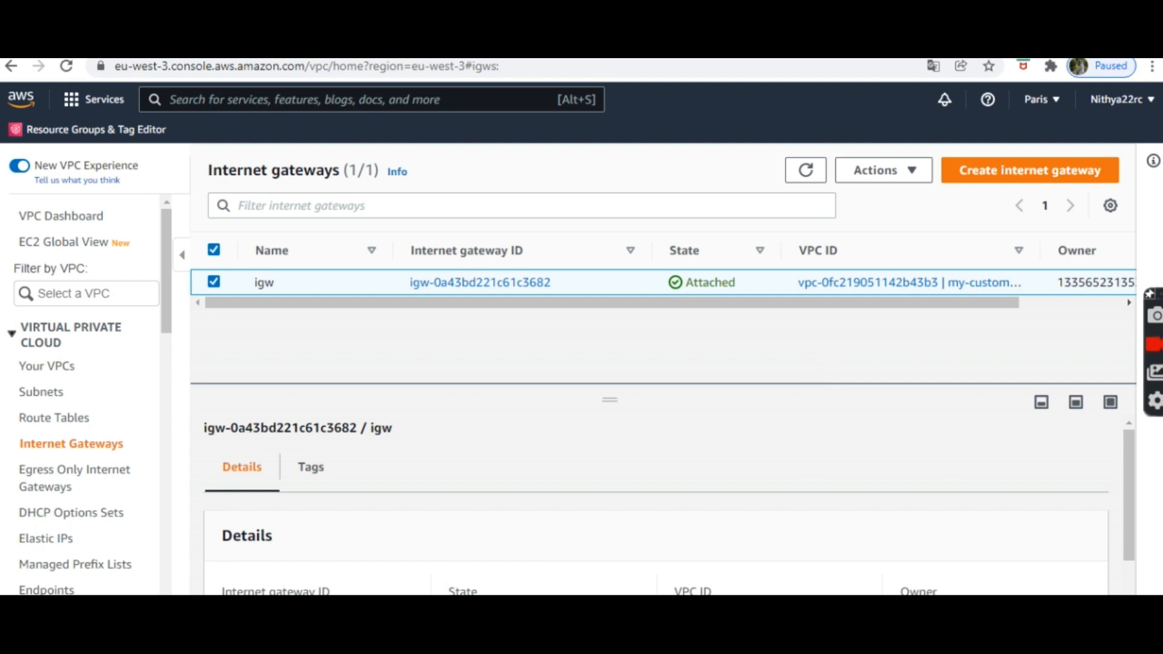
key(alt+Tab)
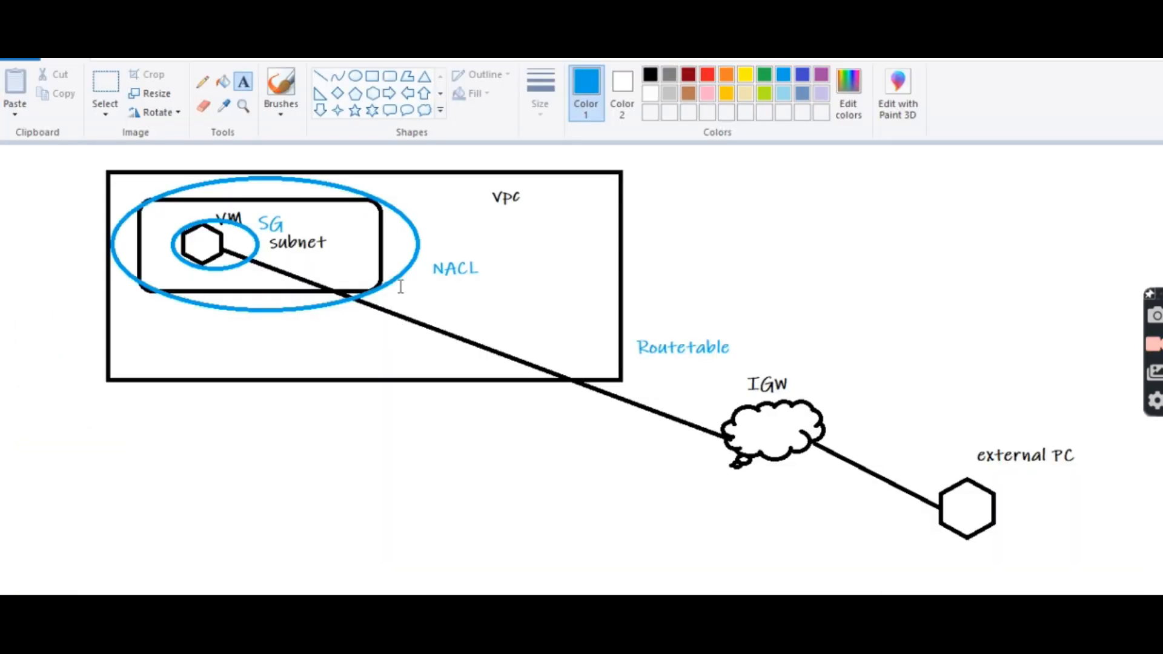
key(alt+Tab)
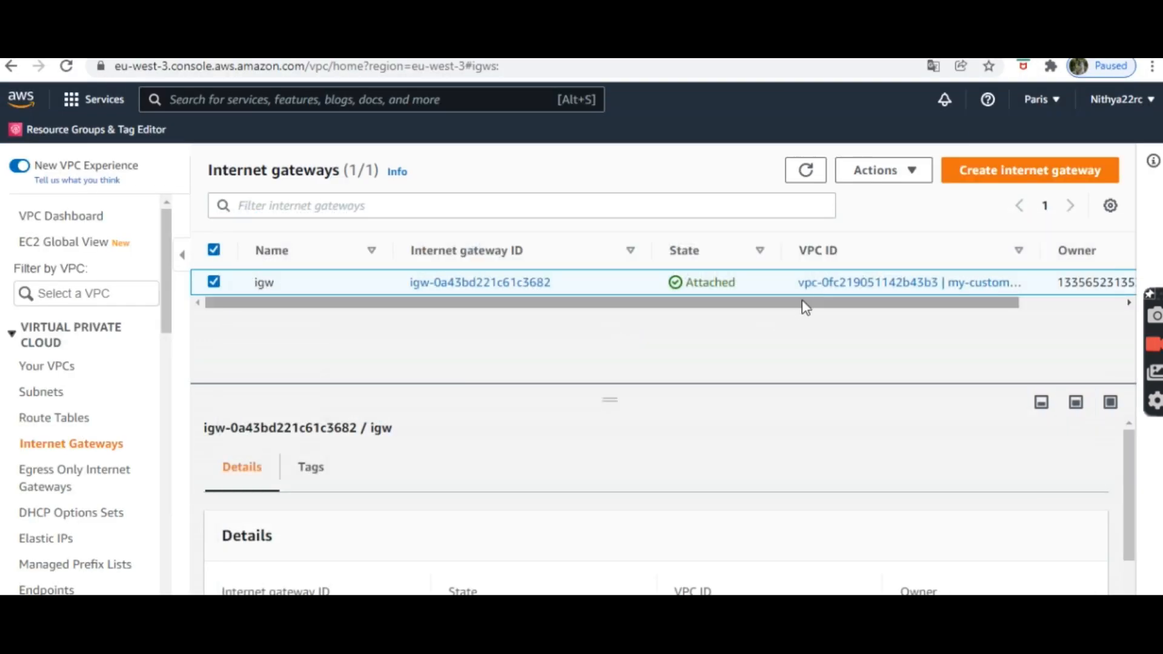
Step: Open Edit routes for default route table rtb-04ca993a4d5d1ccae, which has only the 172.16.0.0/16 local route
drag(820, 304, 998, 313)
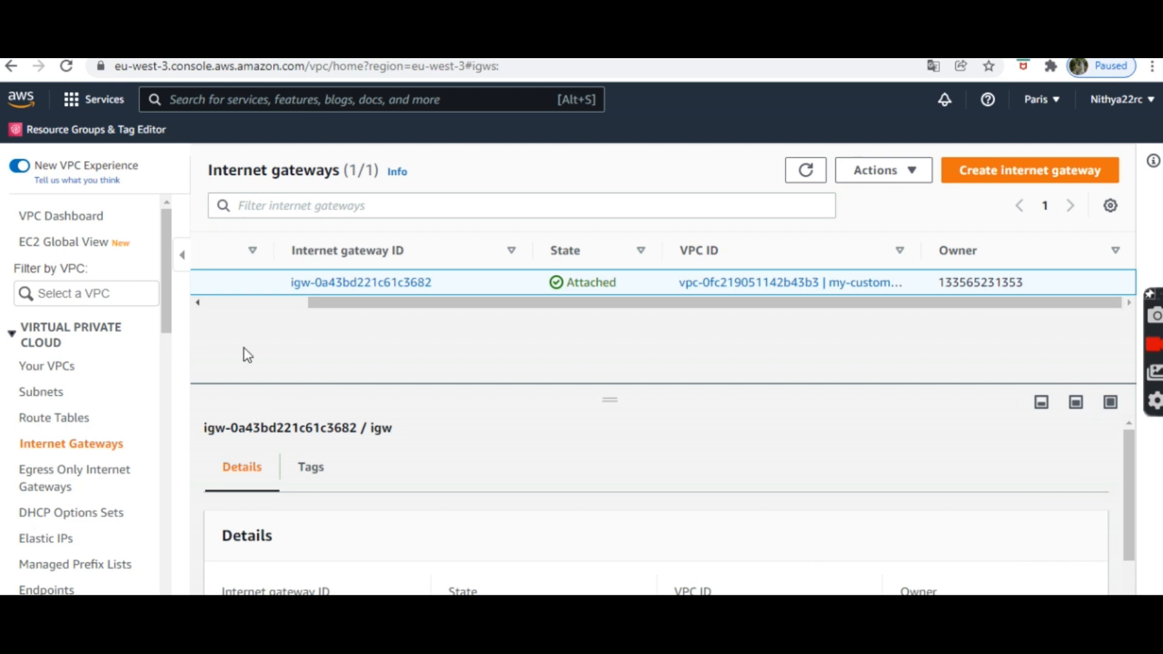
scroll(103, 357, down, 1)
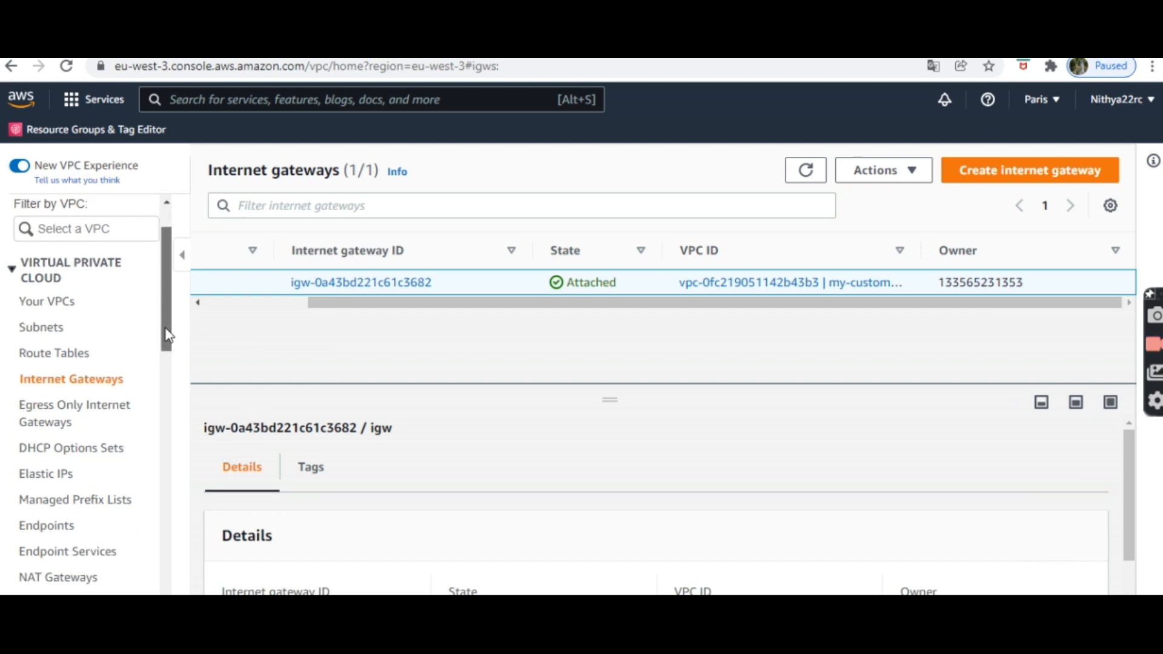
click(97, 357)
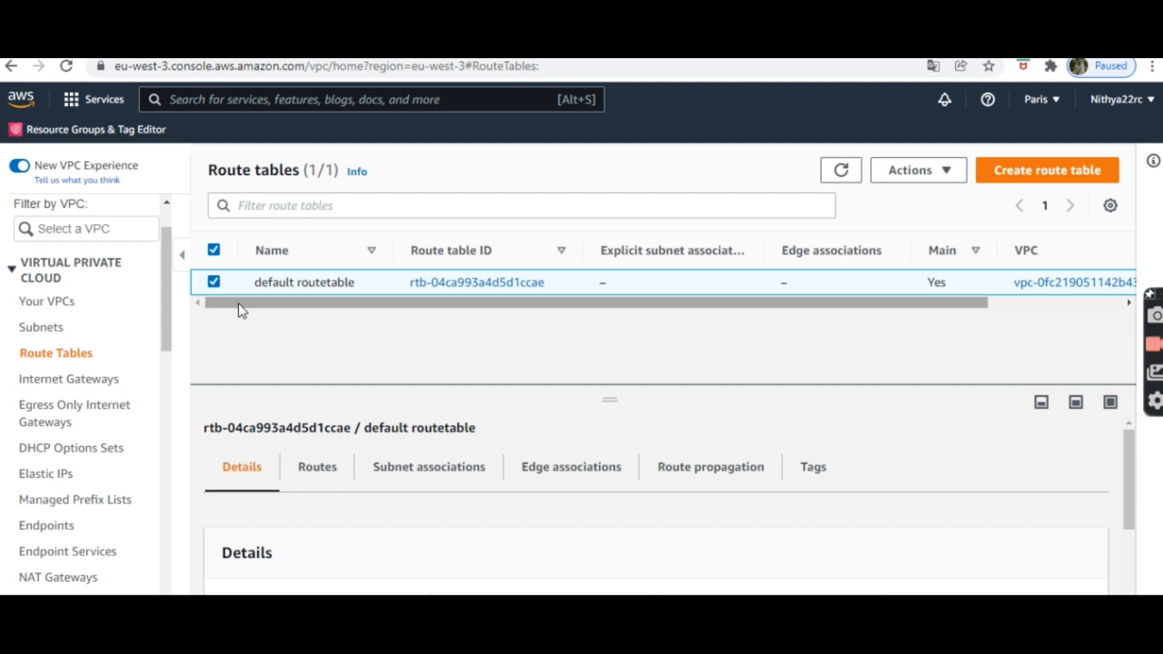
click(943, 176)
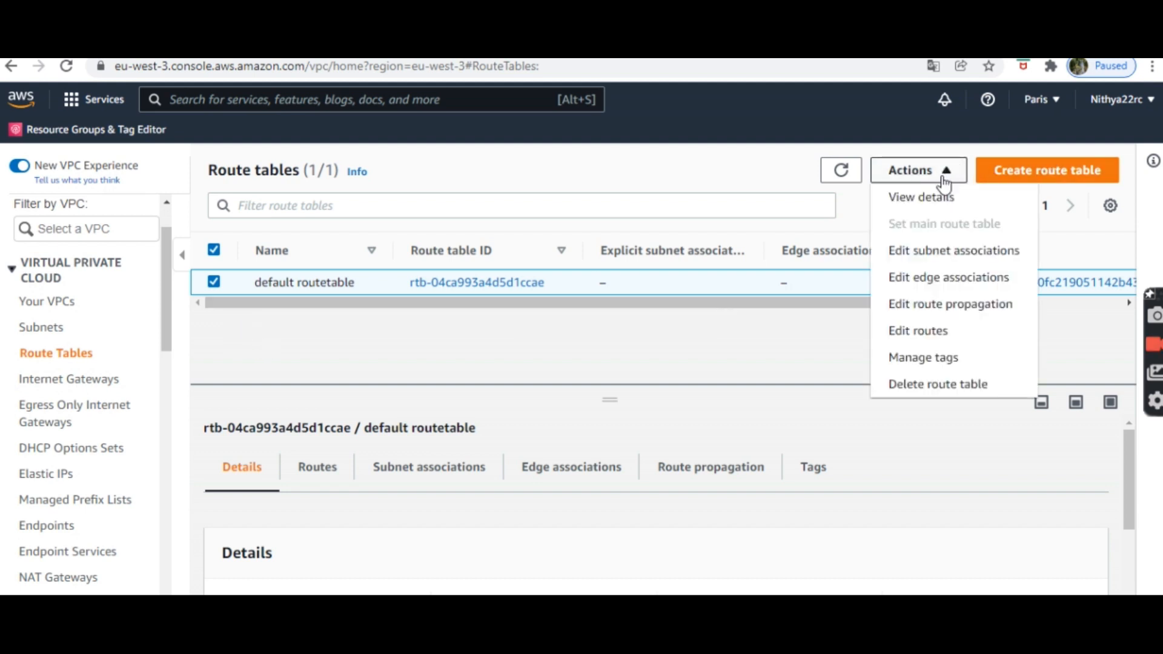
click(925, 336)
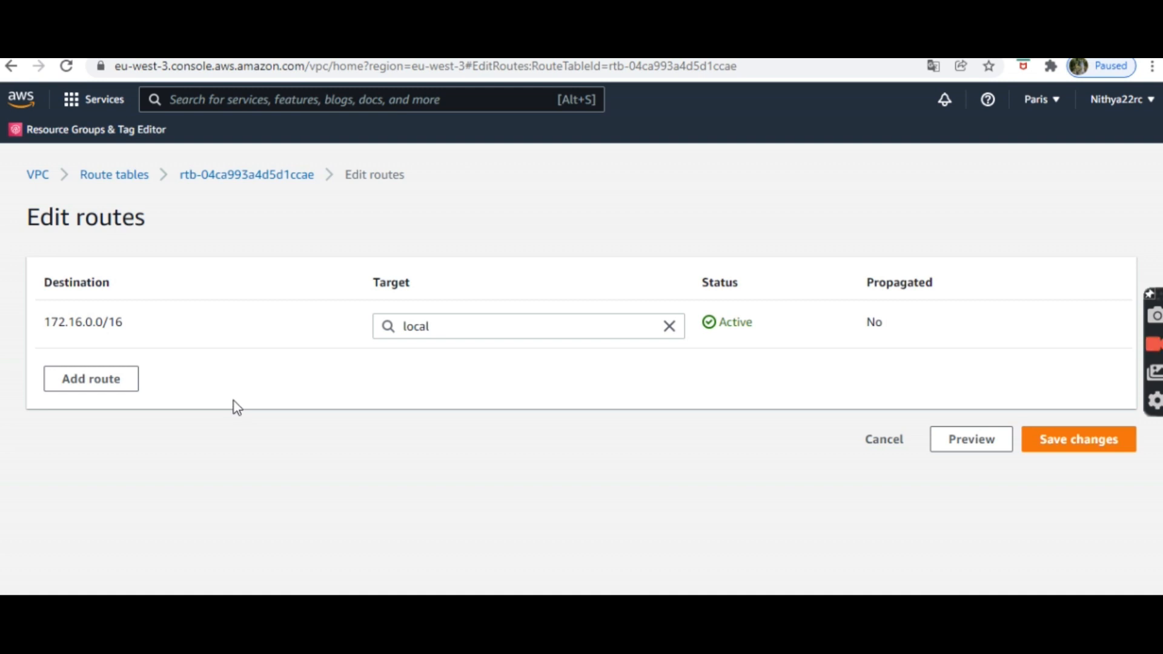
Step: Add a 0.0.0.0/0 route targeting internet gateway igw-0a43bd221c61c3682 and save the route table
click(102, 397)
click(138, 376)
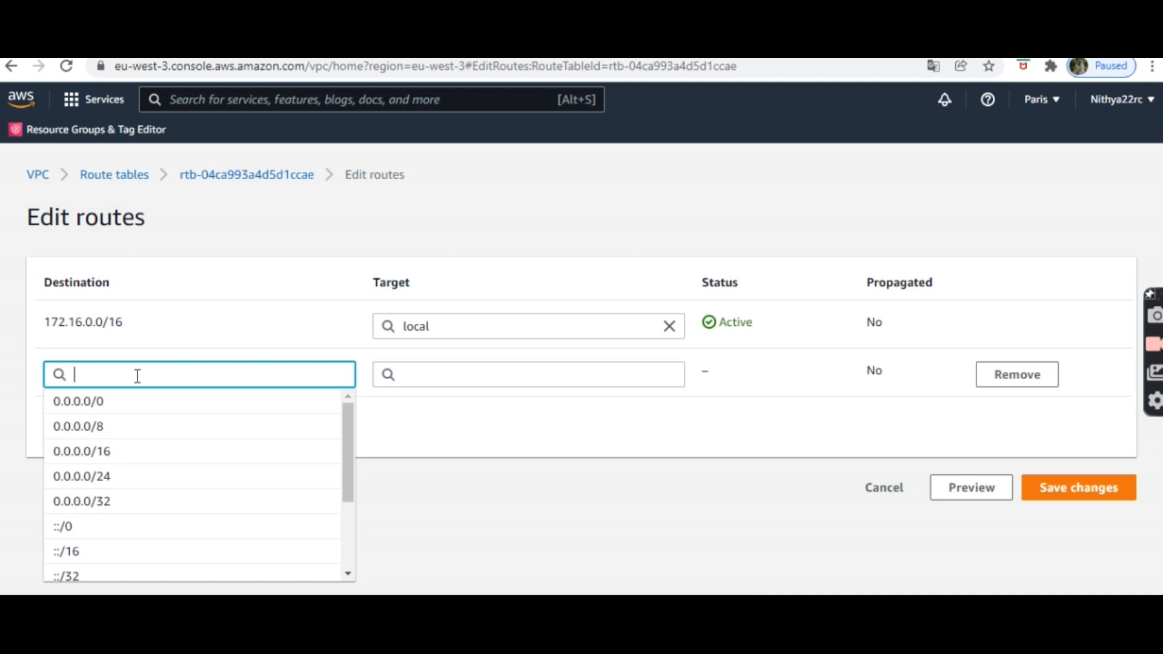
click(115, 407)
click(454, 374)
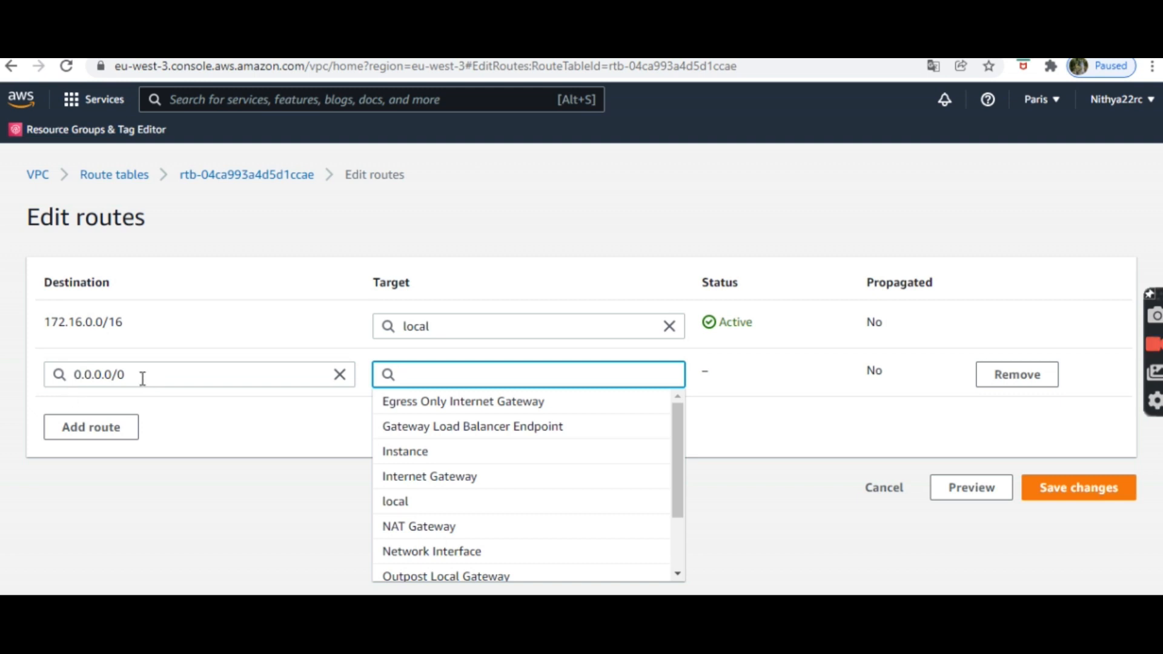
click(444, 483)
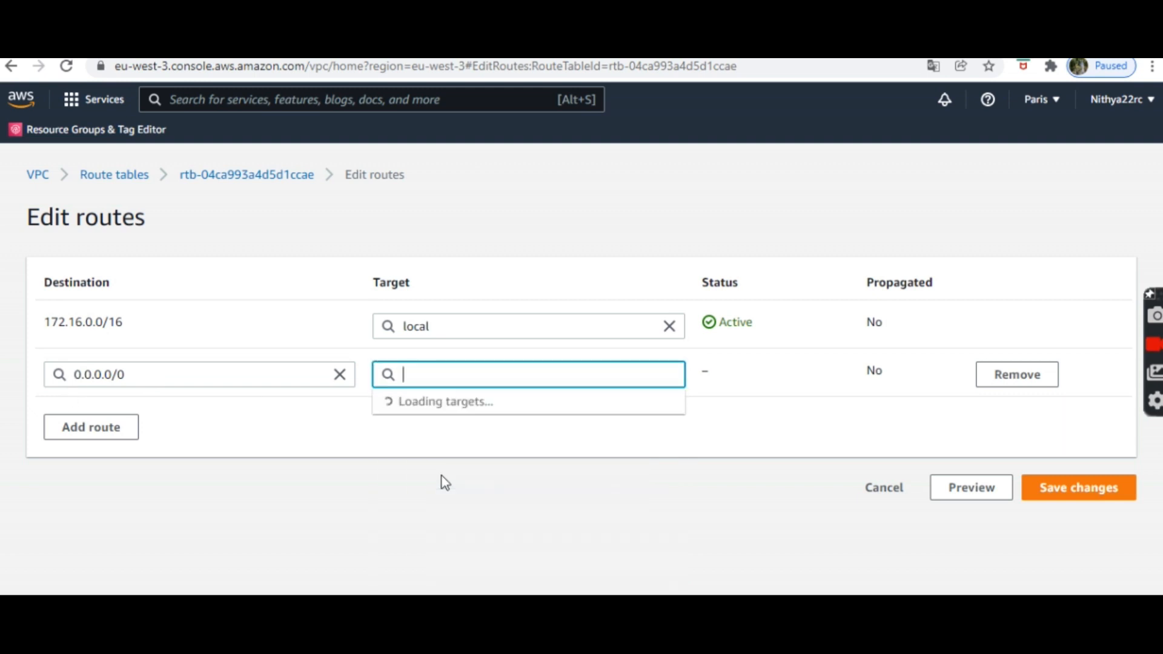
click(444, 403)
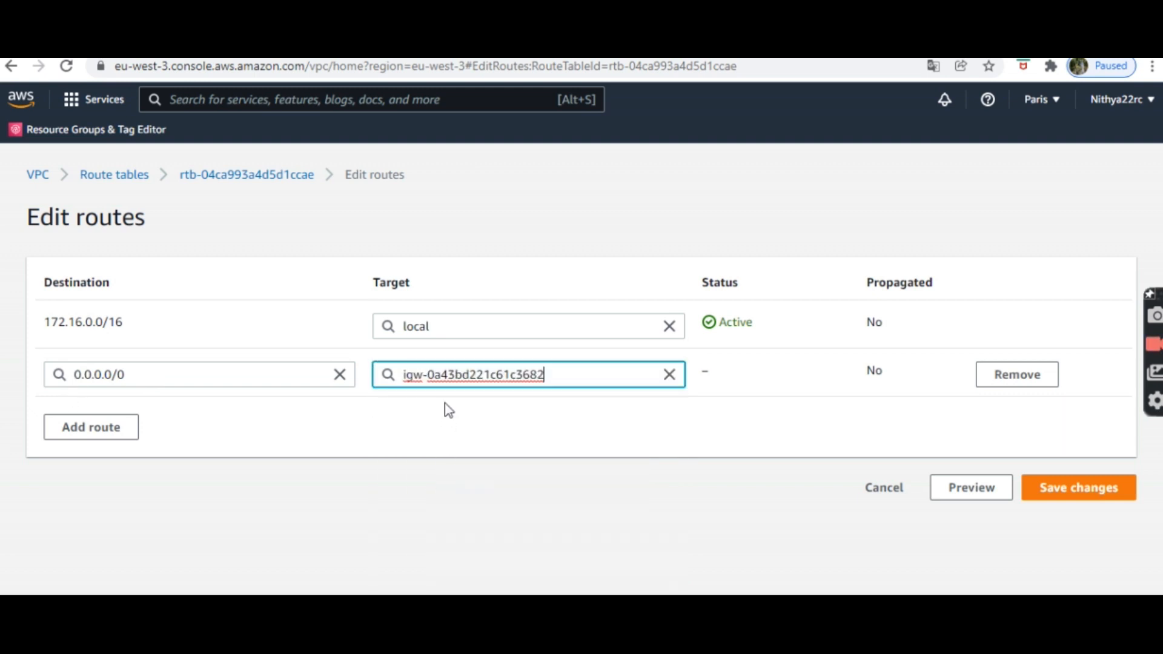
click(1065, 488)
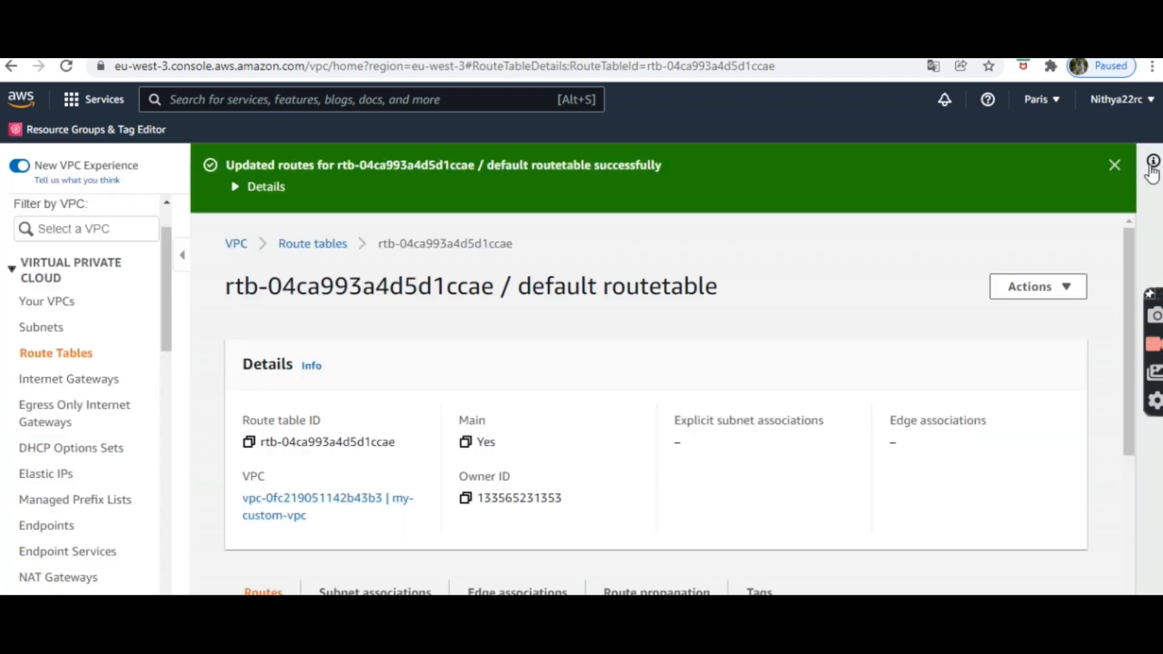
click(1114, 165)
drag(1127, 269, 1106, 194)
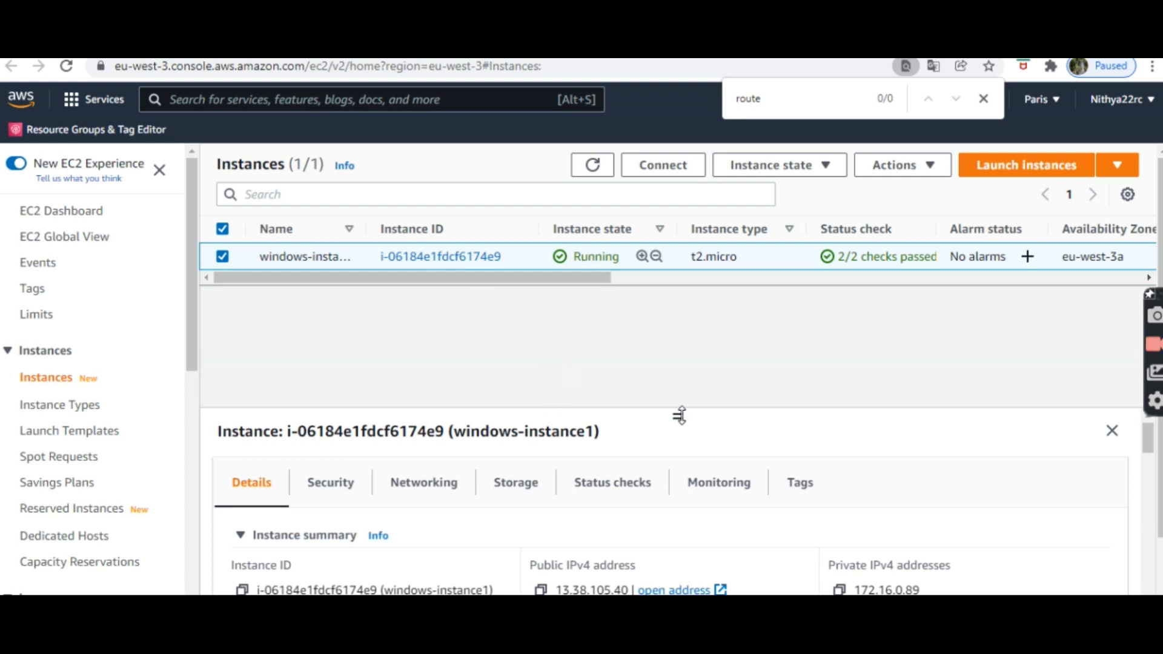
Step: Paste the copied public IP 13.38.105.40 into Remote Desktop's Computer field, replacing the old address
drag(681, 416, 674, 308)
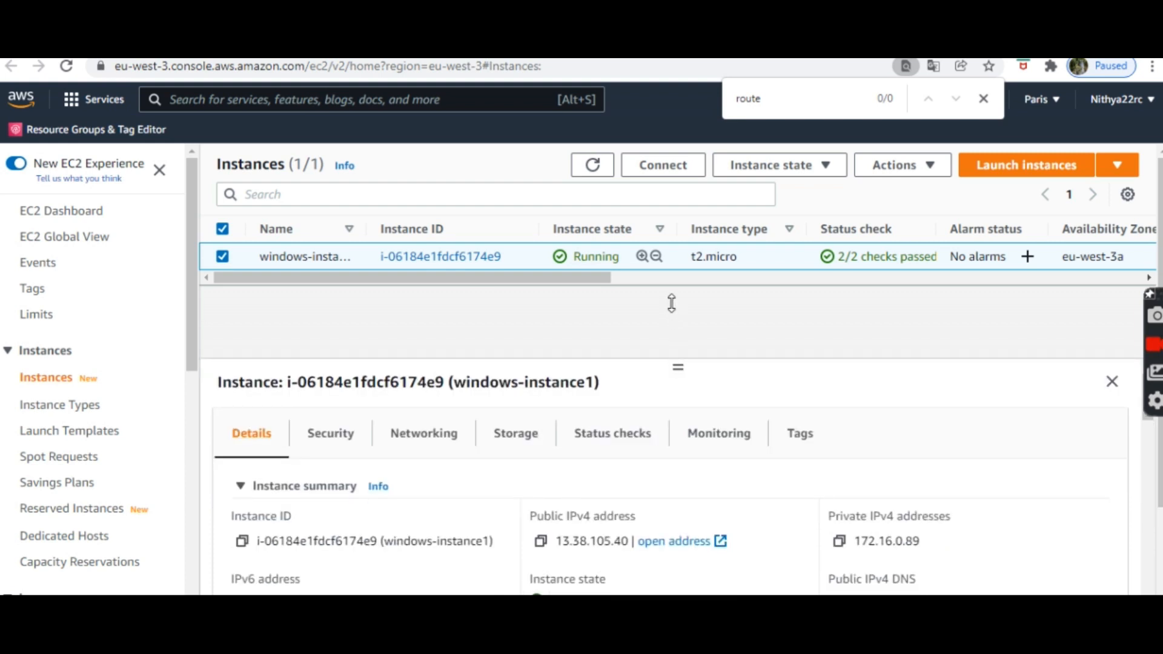
click(540, 542)
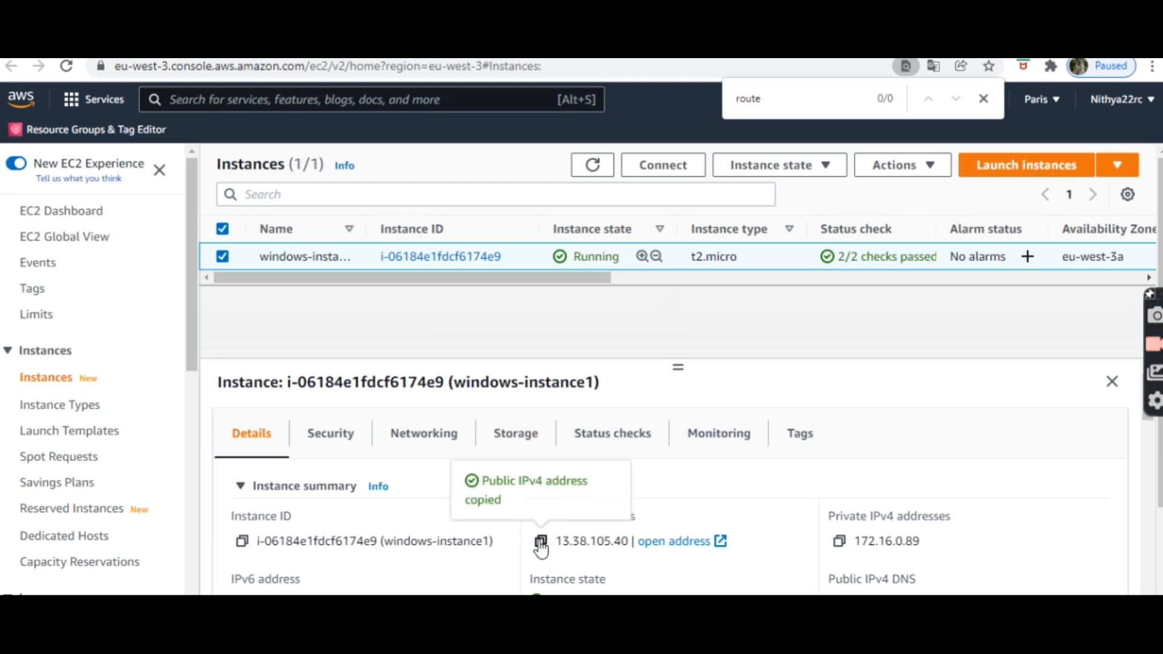
key(alt+Tab)
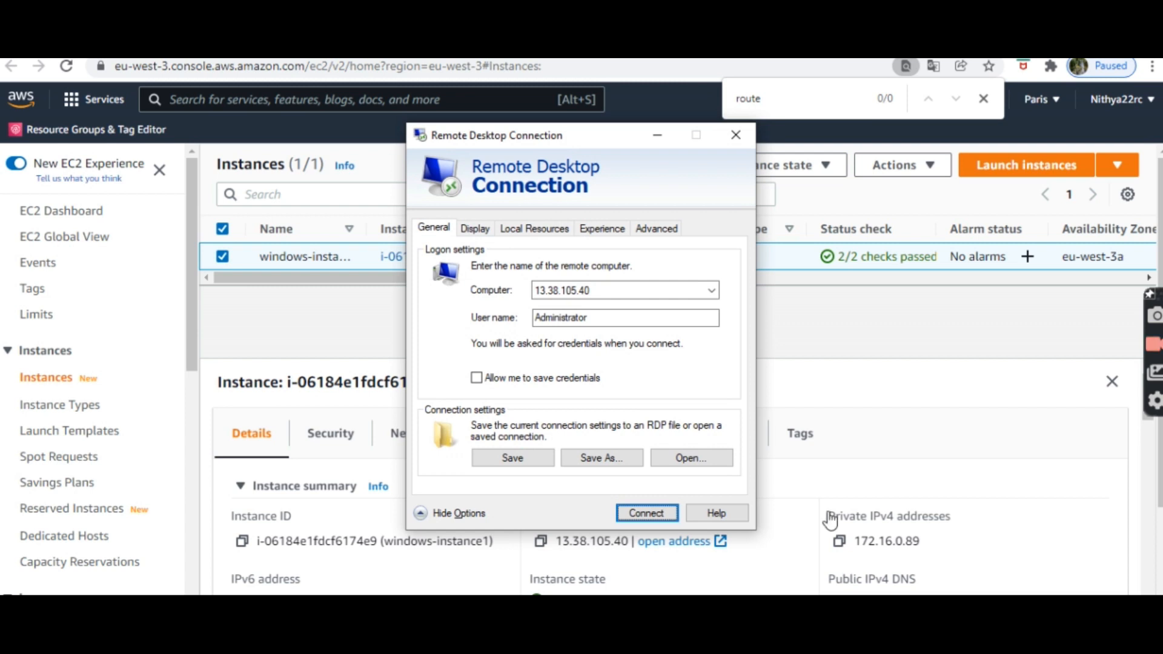
drag(608, 290, 515, 288)
key(ctrl+v)
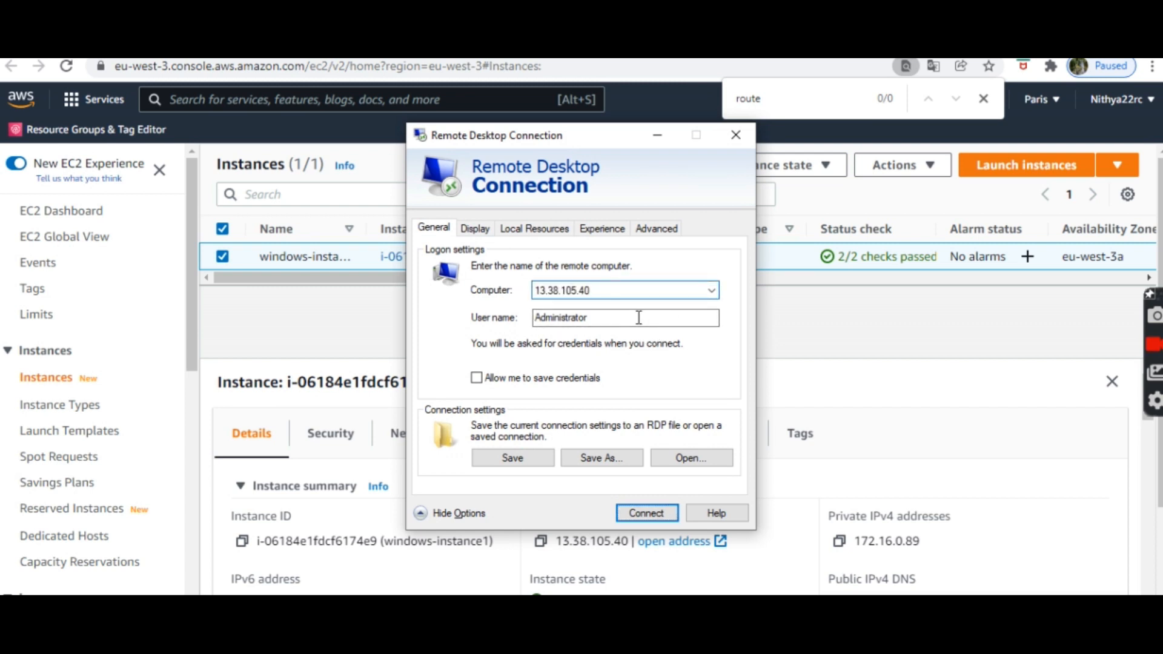
click(654, 137)
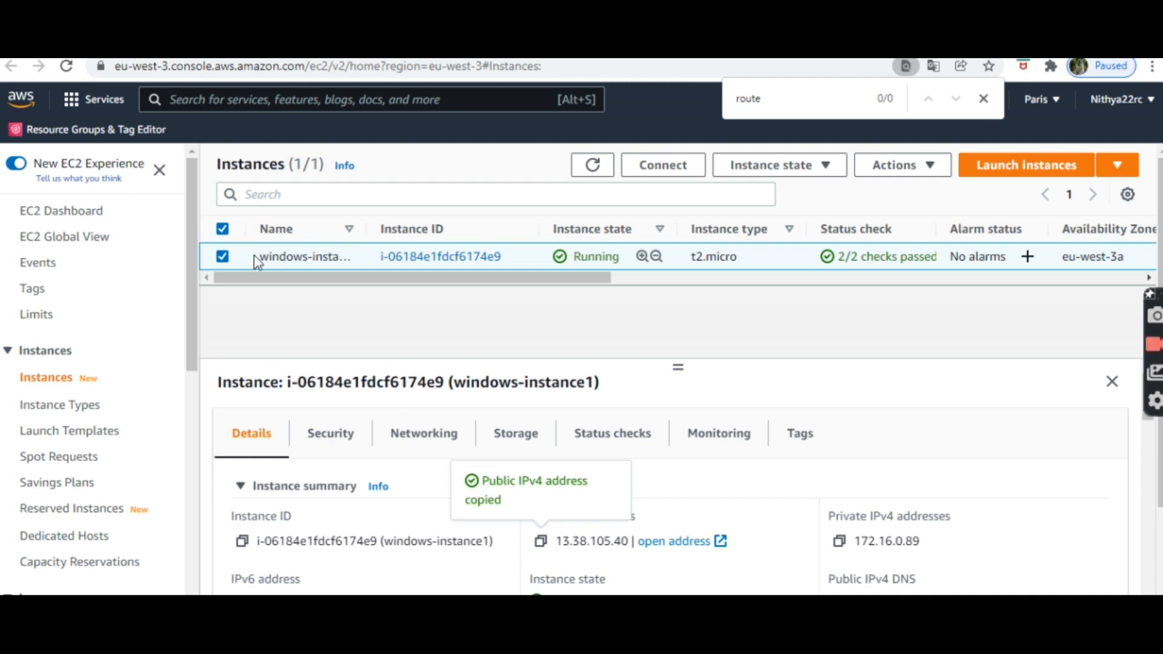
Step: Open Get Windows password for windows-instance1 under Actions > Security and scroll to the key pair box
click(929, 178)
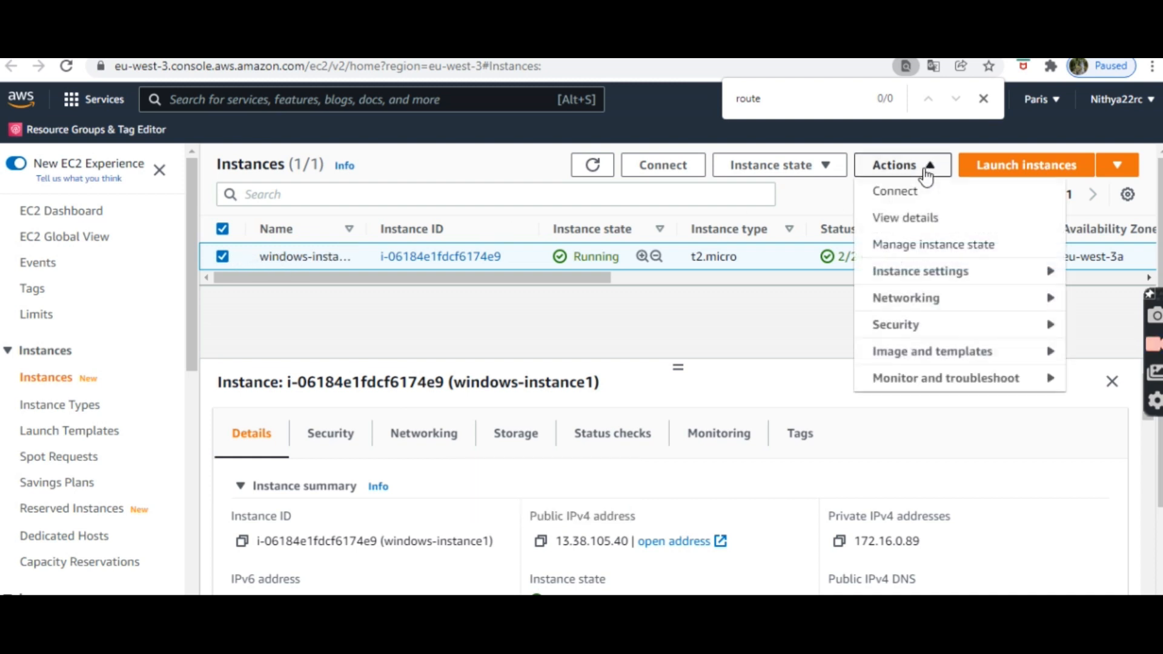
mouse_move(909, 333)
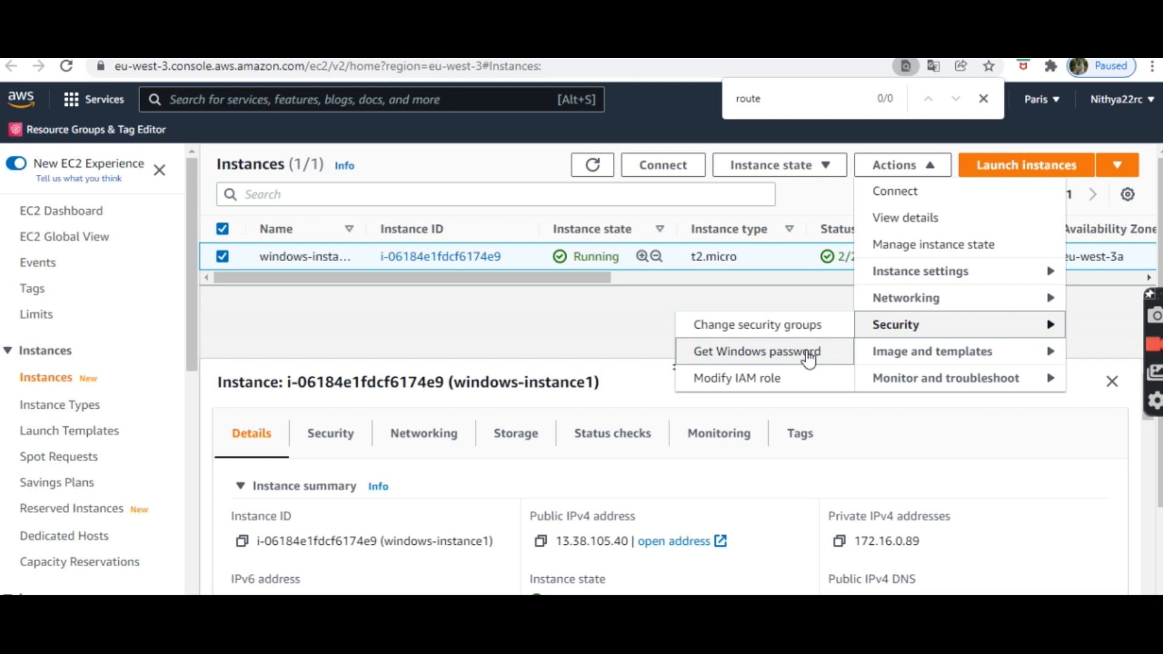
click(809, 357)
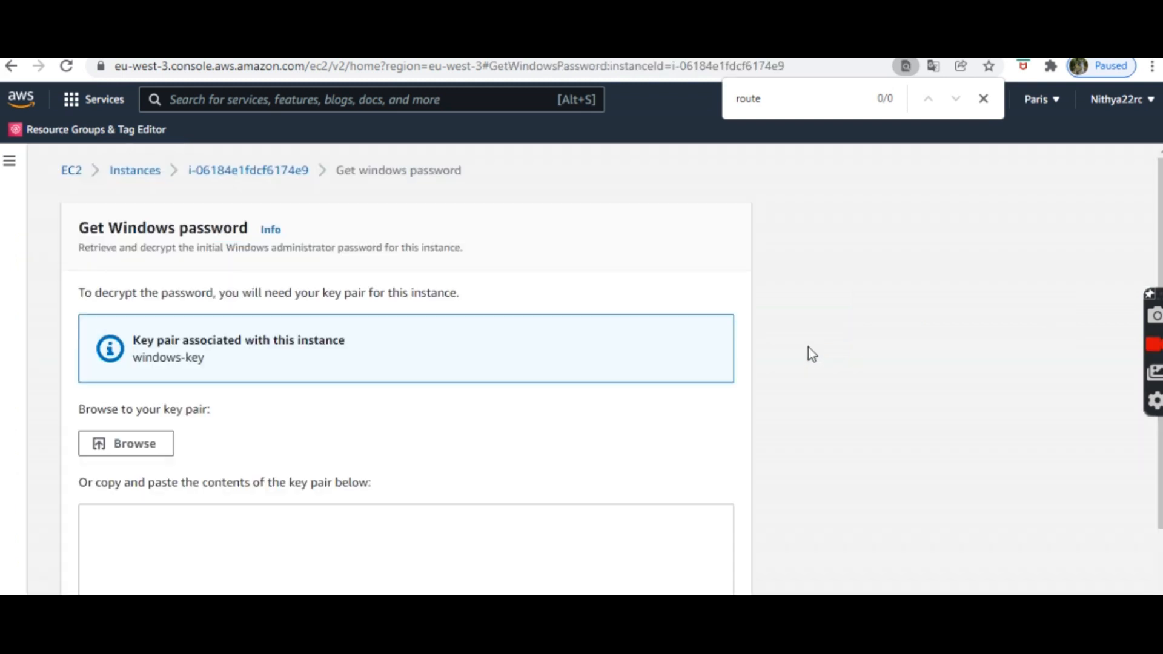
scroll(405, 363, down, 2)
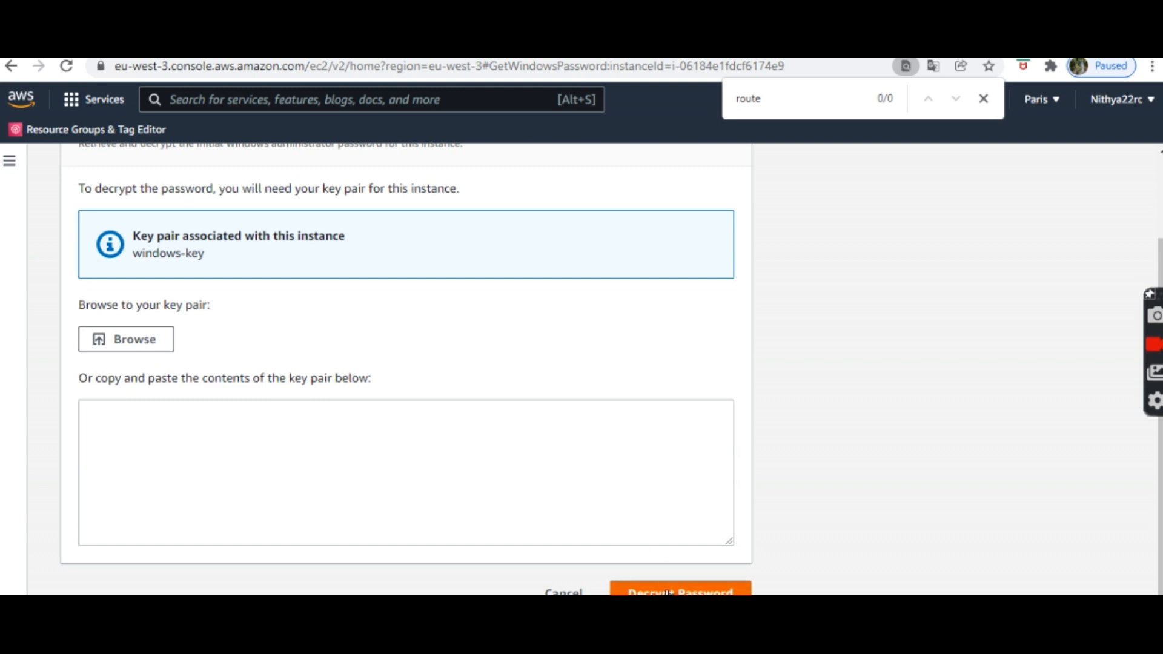
scroll(563, 581, up, 3)
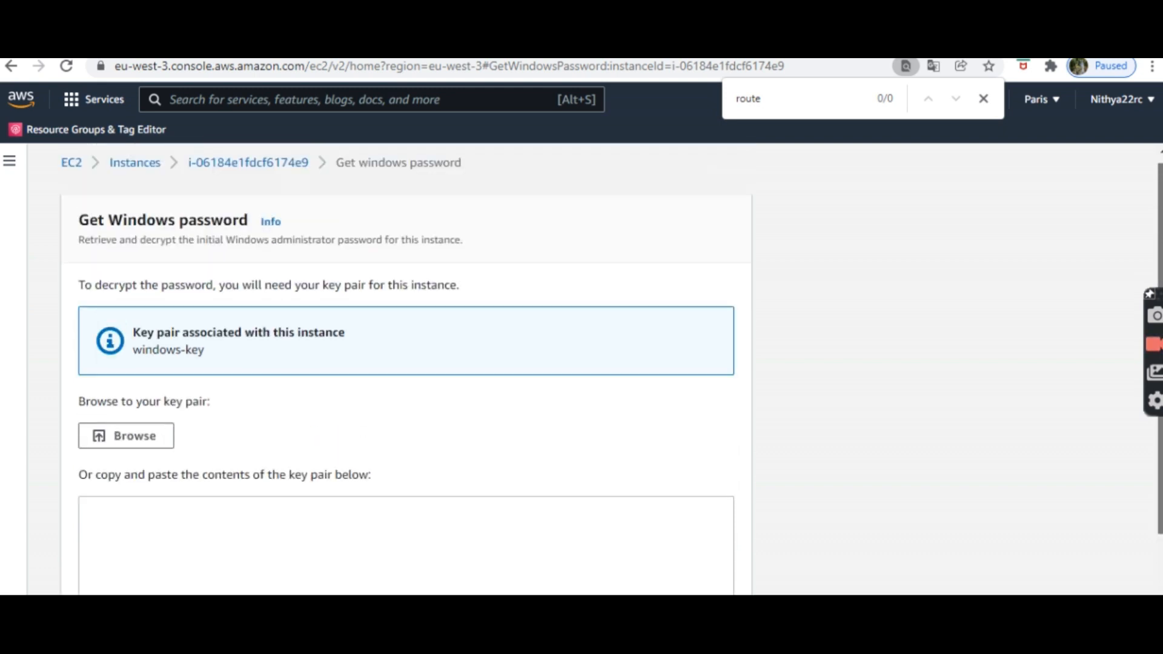
scroll(563, 582, down, 1)
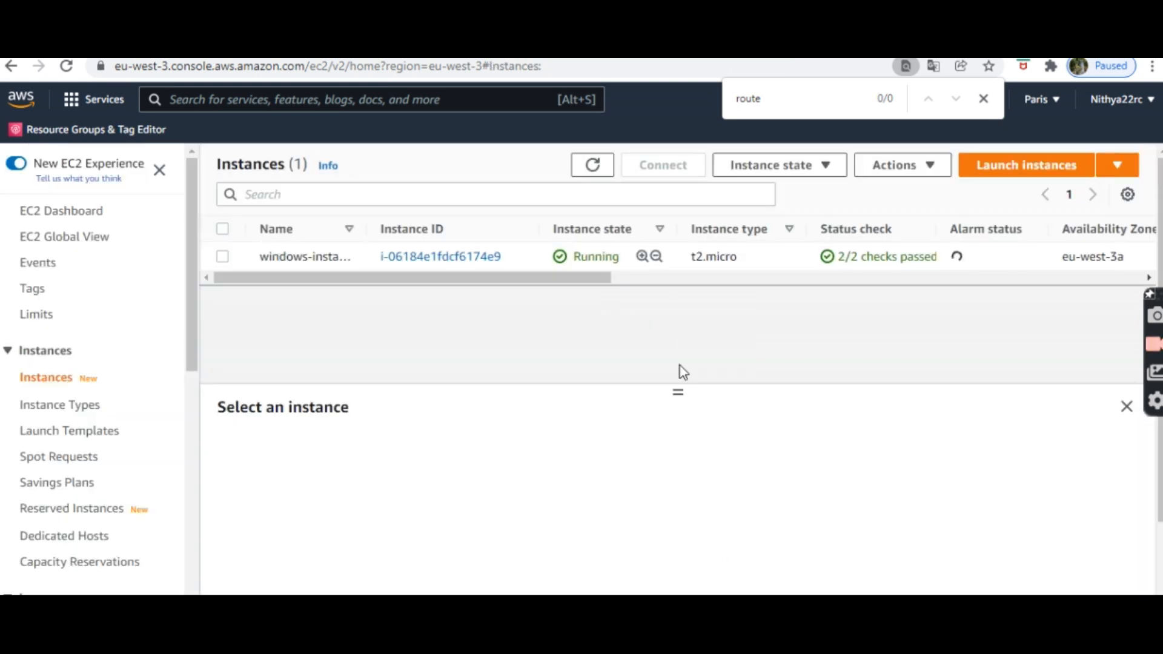
Step: Connect Remote Desktop to 13.38.105.40 as Administrator with the decrypted password, accepting the certificate warning
key(alt+Tab)
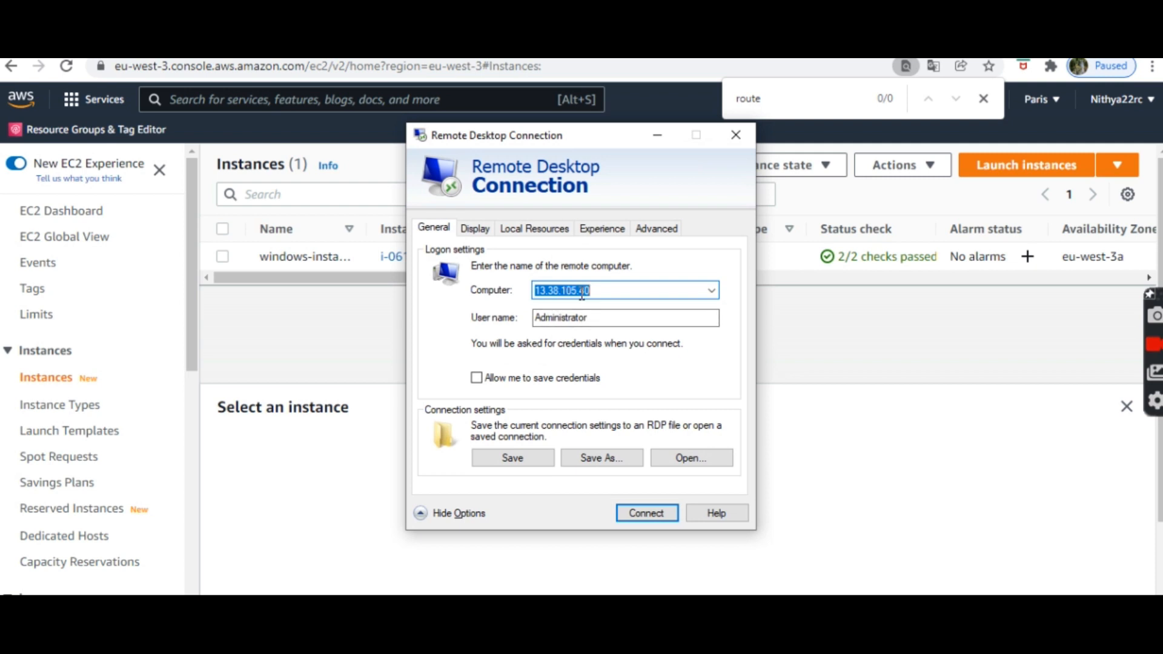
drag(591, 320, 547, 321)
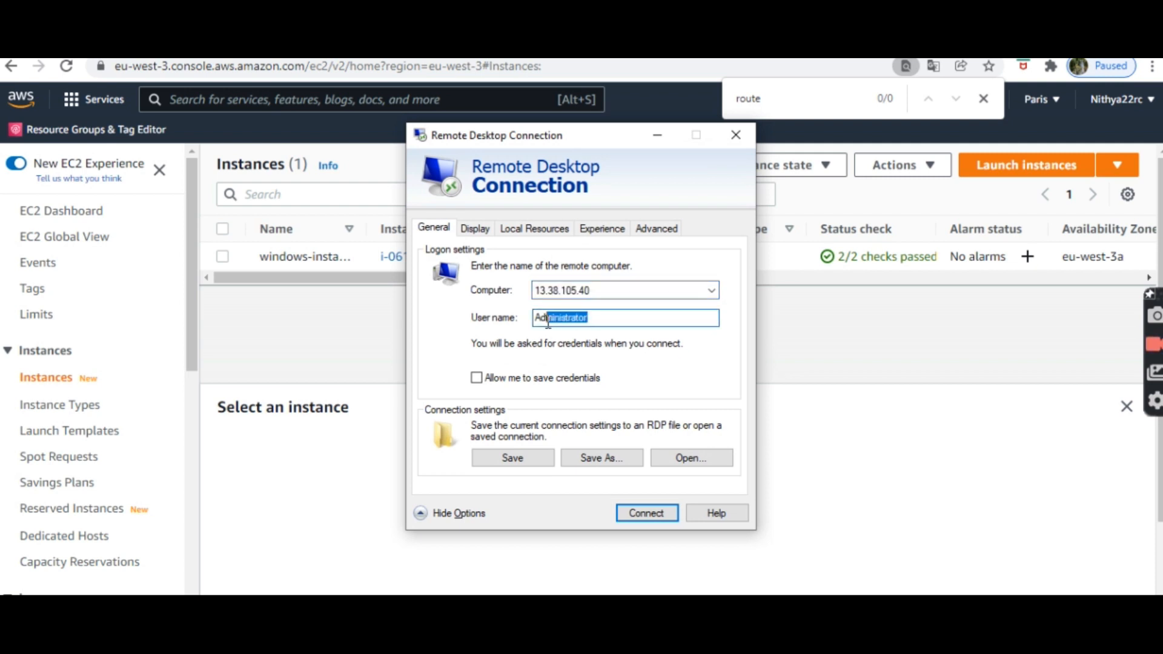
click(666, 510)
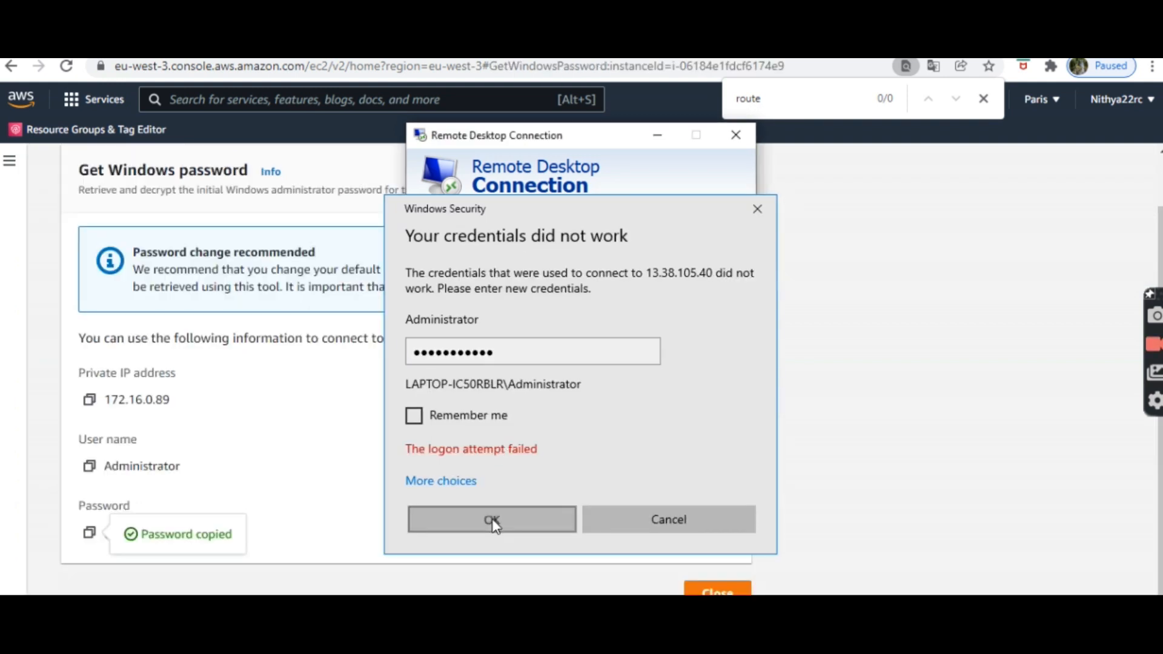
click(492, 518)
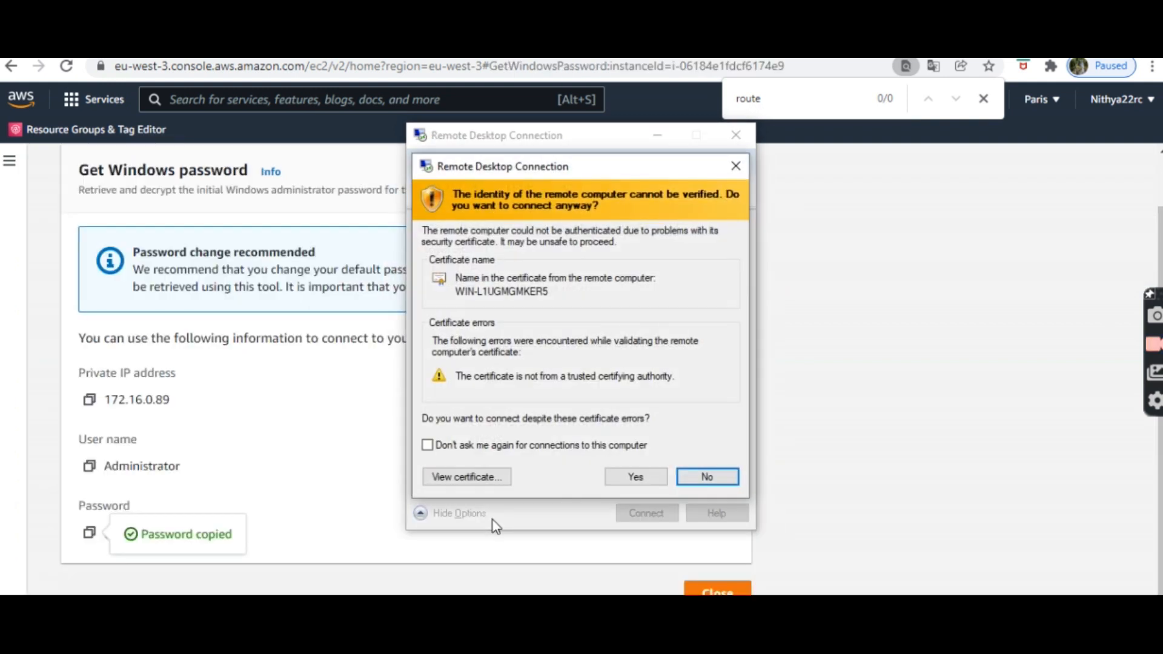
click(635, 479)
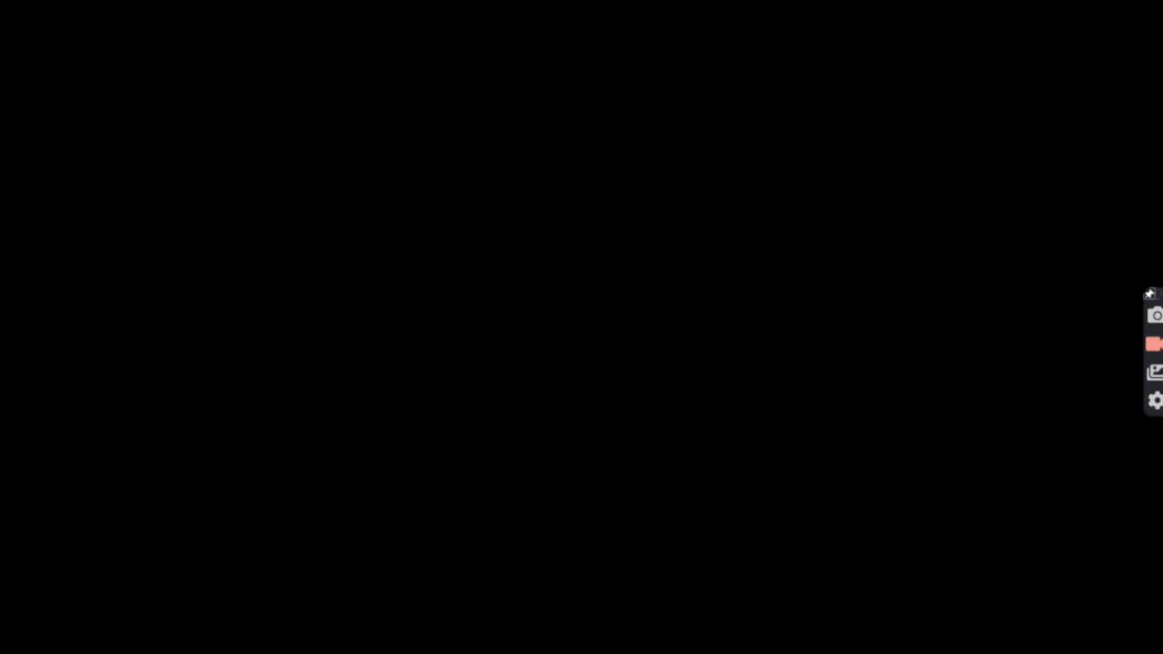
Step: Resize the session window to read the Windows Server 2012 R2 desktop's hostname and IP info, then close it
drag(592, 36, 607, 89)
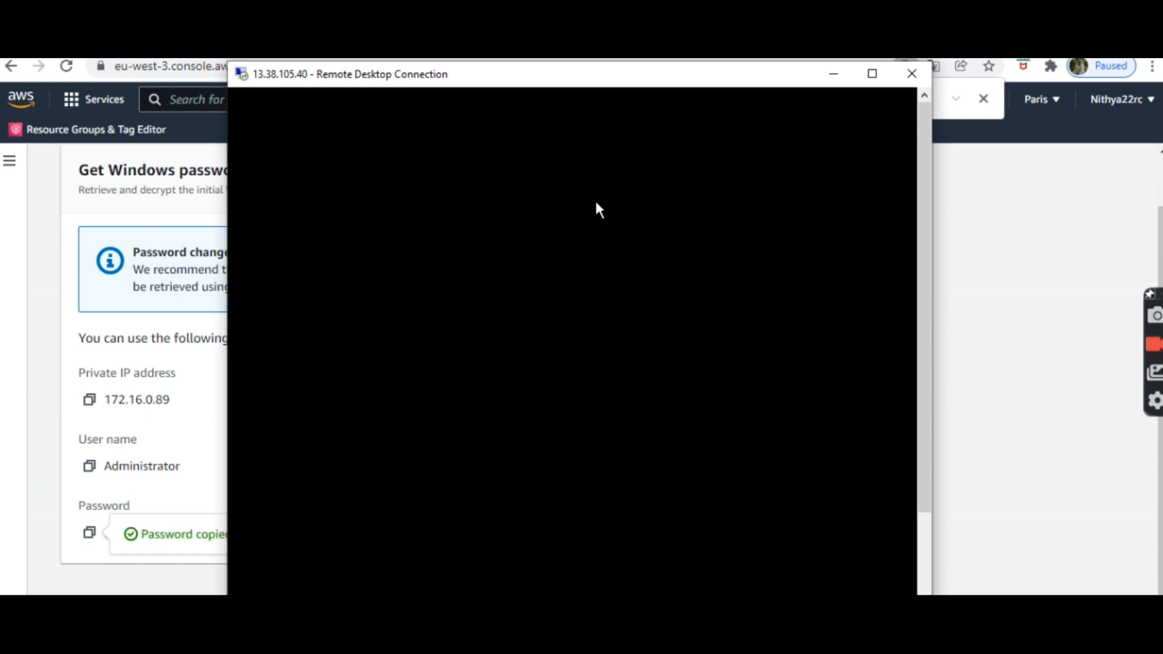
drag(228, 86, 48, 86)
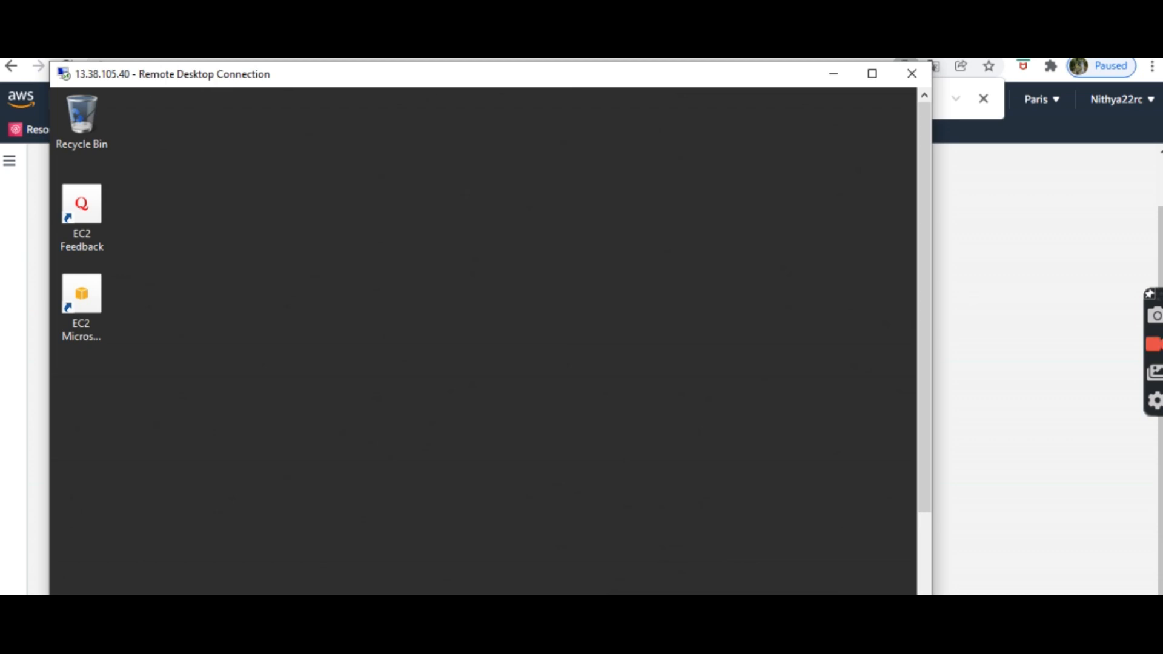
drag(225, 73, 341, 114)
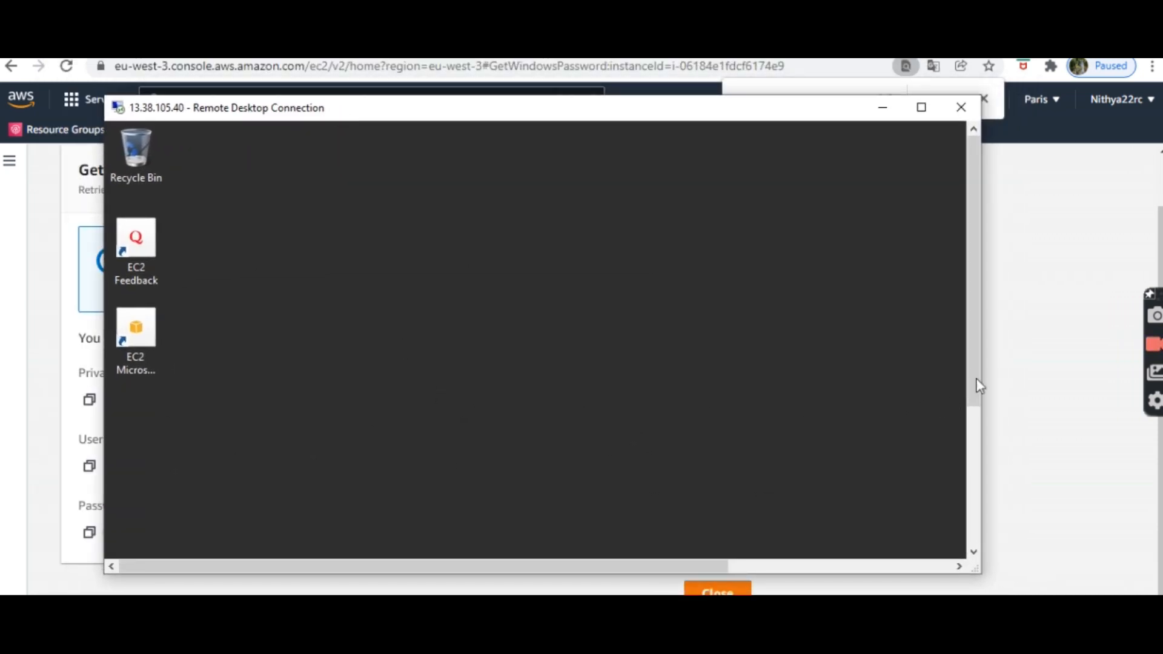
drag(979, 385, 1130, 578)
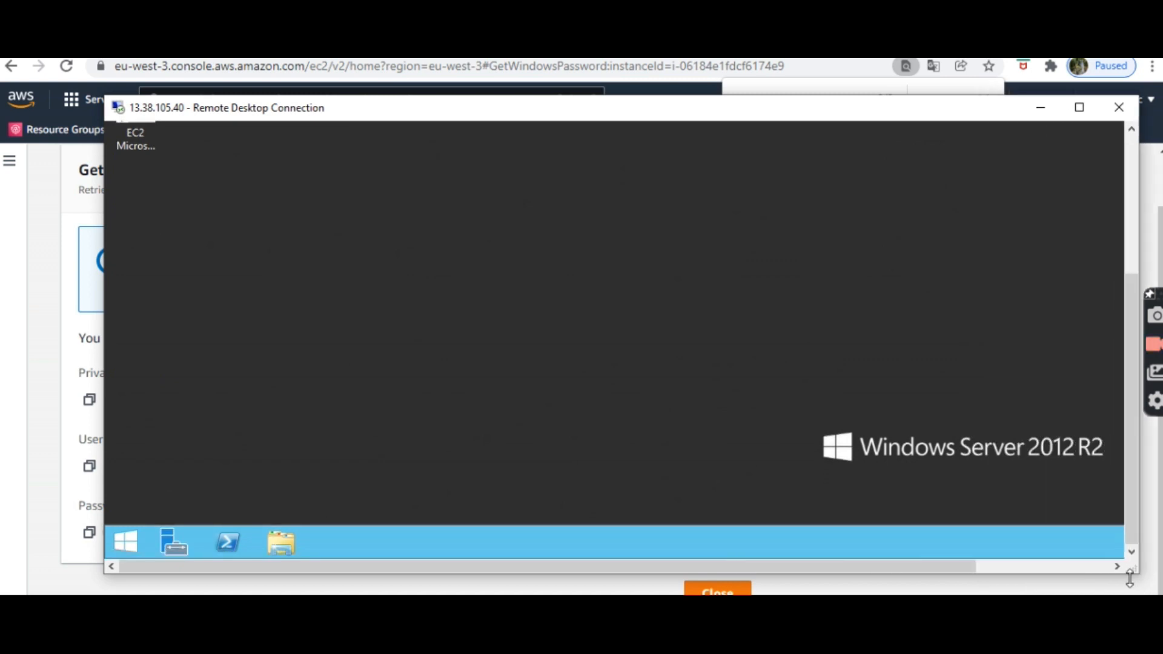
drag(1130, 521, 1107, 286)
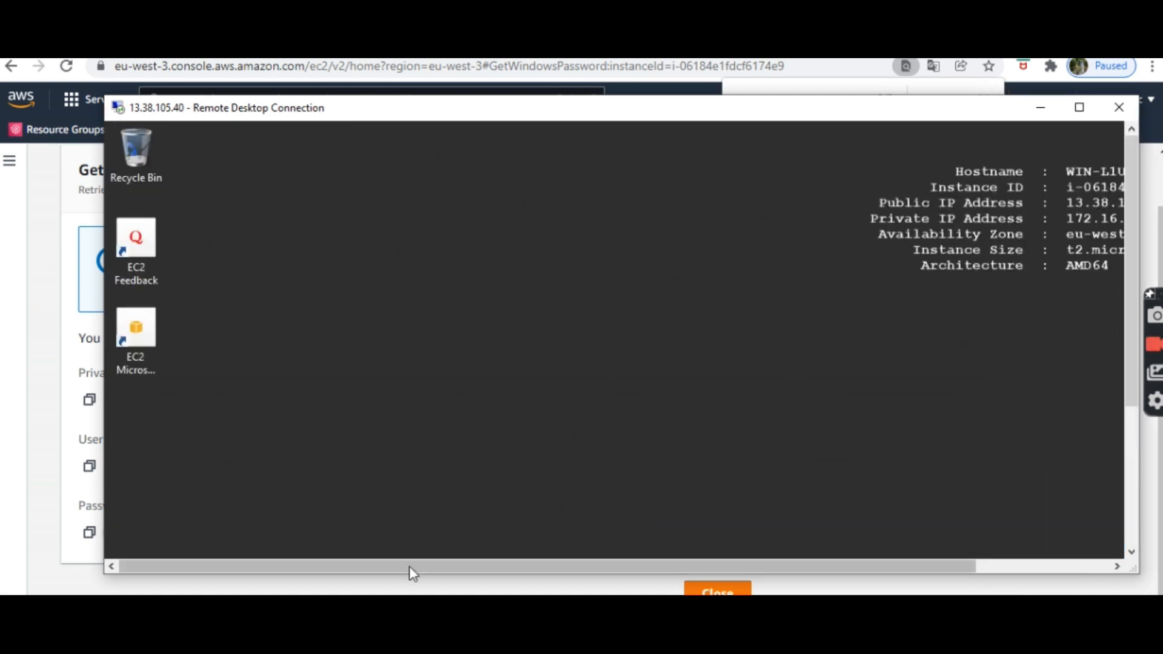
drag(413, 573, 591, 578)
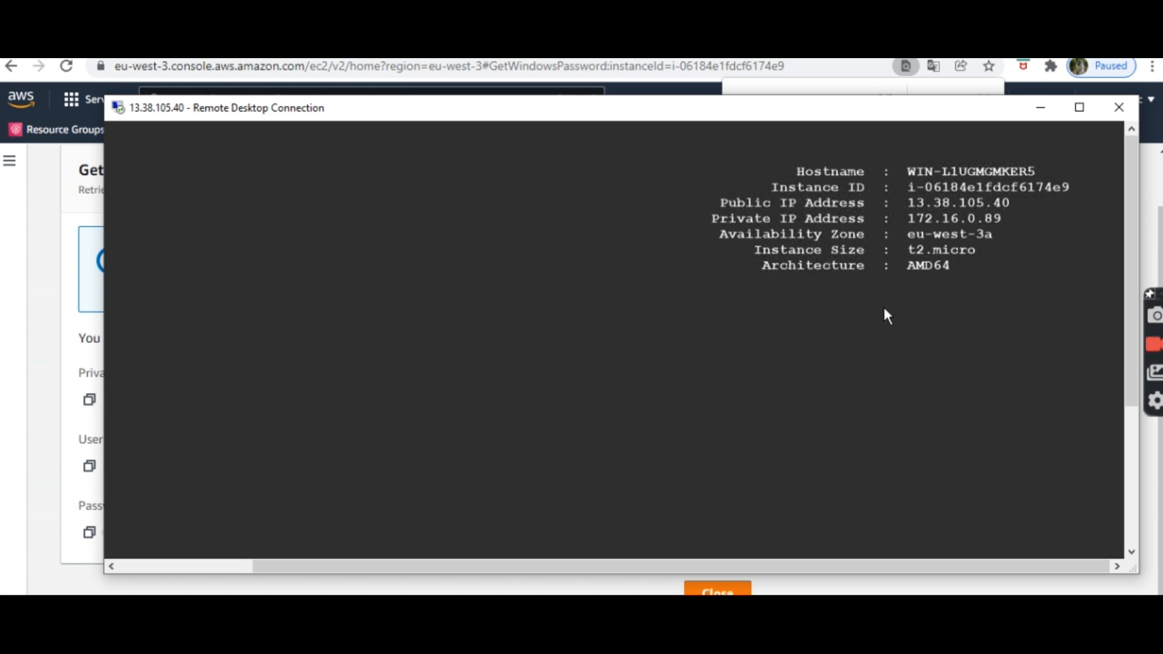
drag(735, 563, 478, 484)
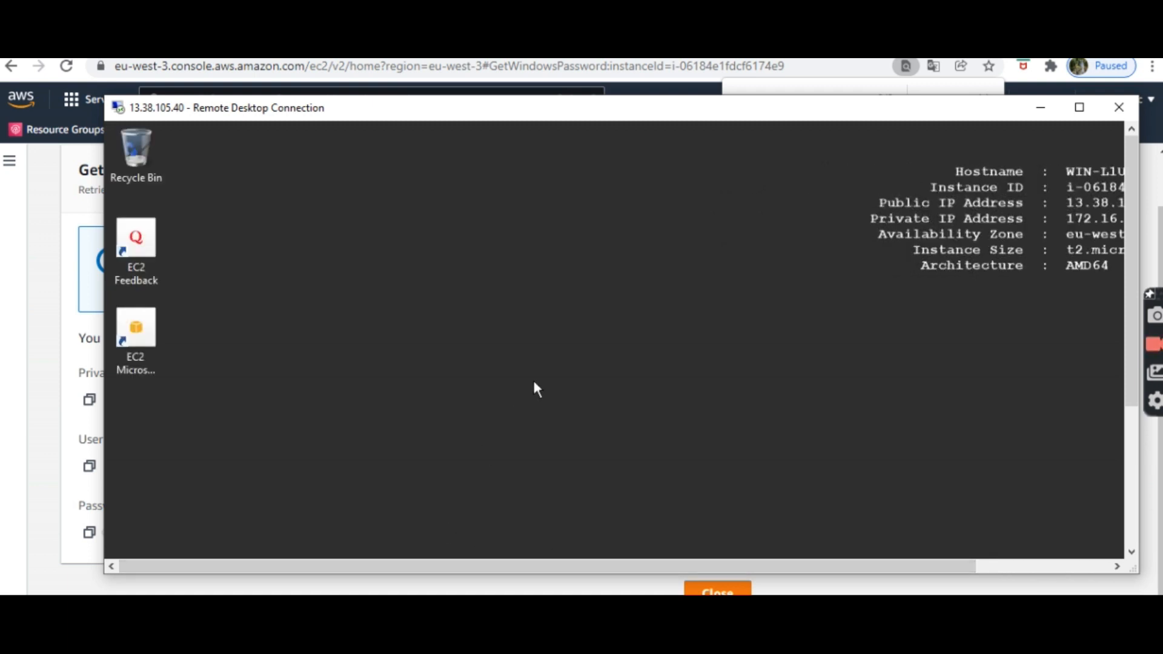
click(1112, 116)
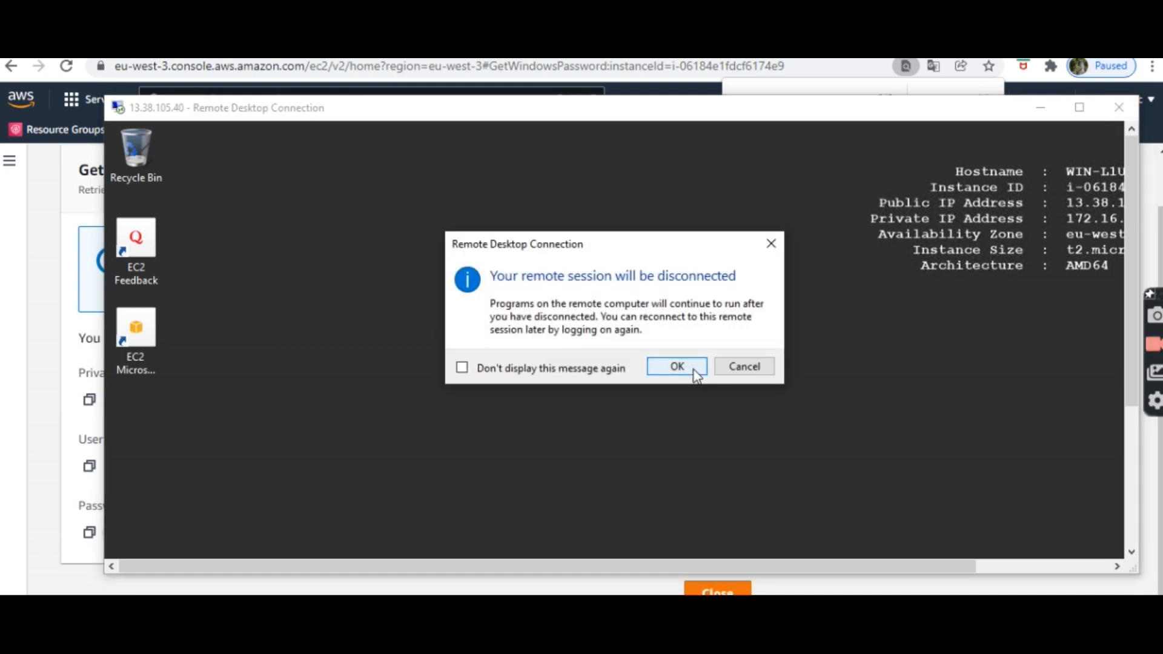
Step: Confirm the disconnect, close the password page, and select windows-instance1 to show its summary
click(677, 367)
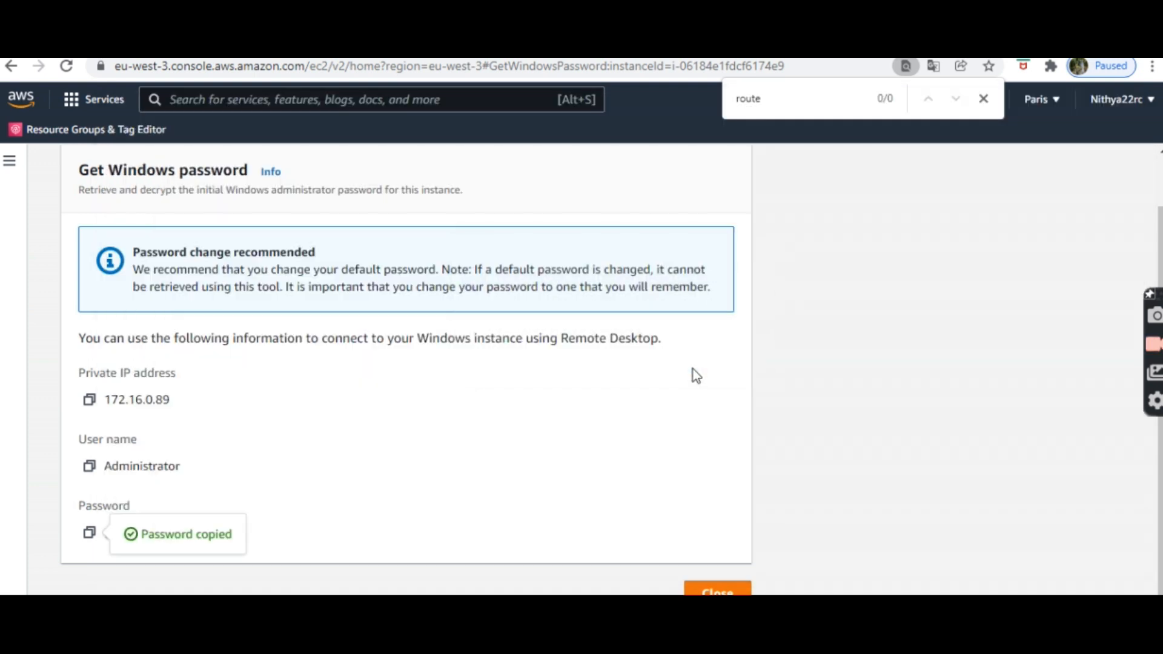
click(731, 591)
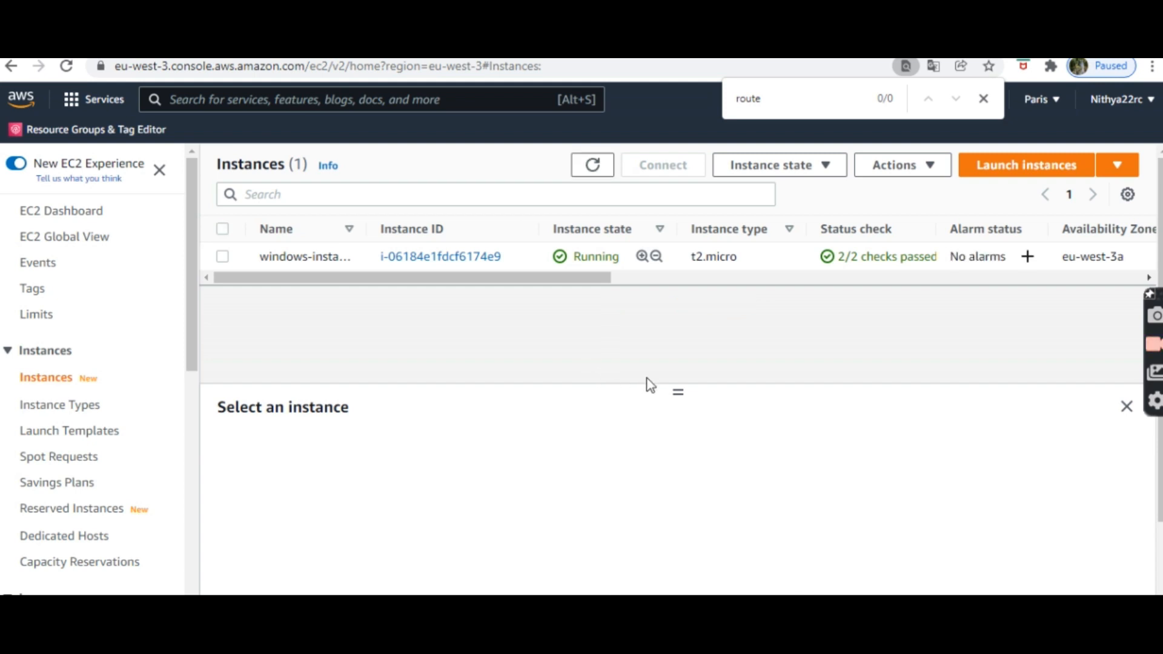
drag(677, 391, 677, 321)
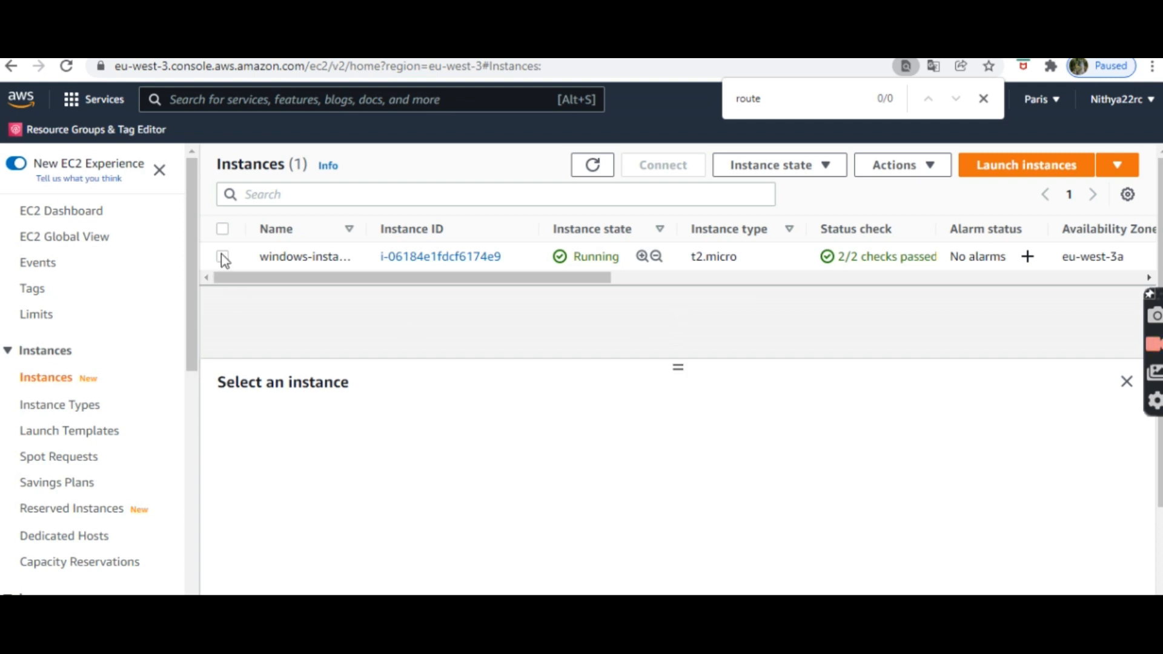
click(222, 256)
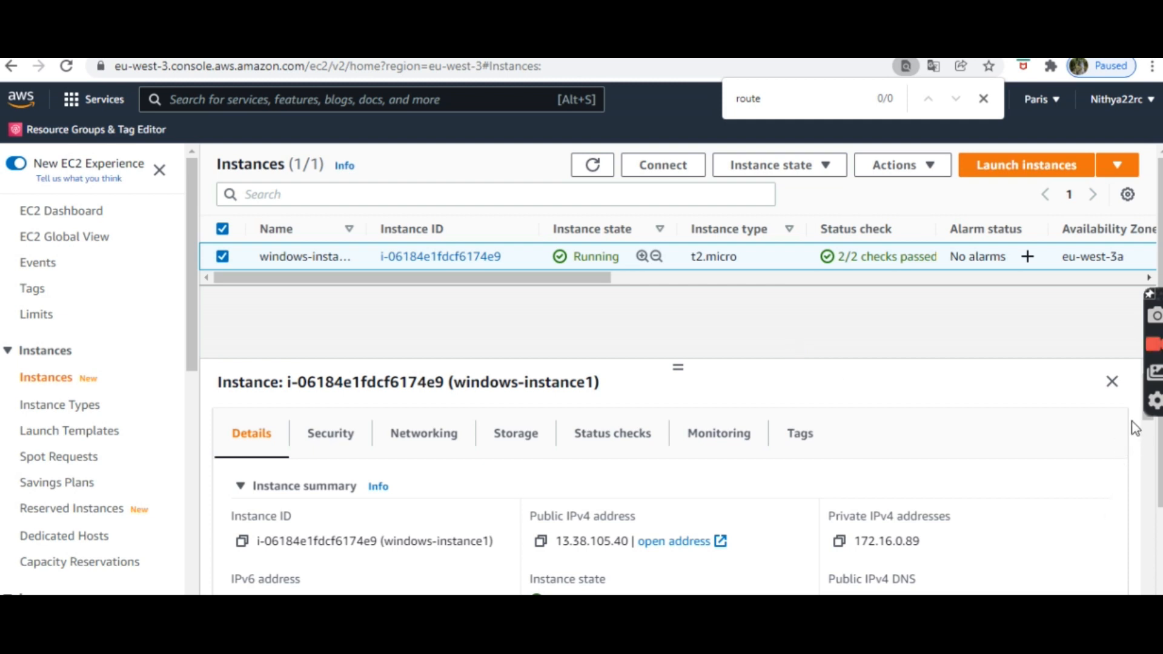
scroll(1152, 503, down, 5)
drag(1153, 504, 1159, 423)
Step: Terminate windows-instance1 from Instance state and confirm, leaving it Shutting-down
click(941, 173)
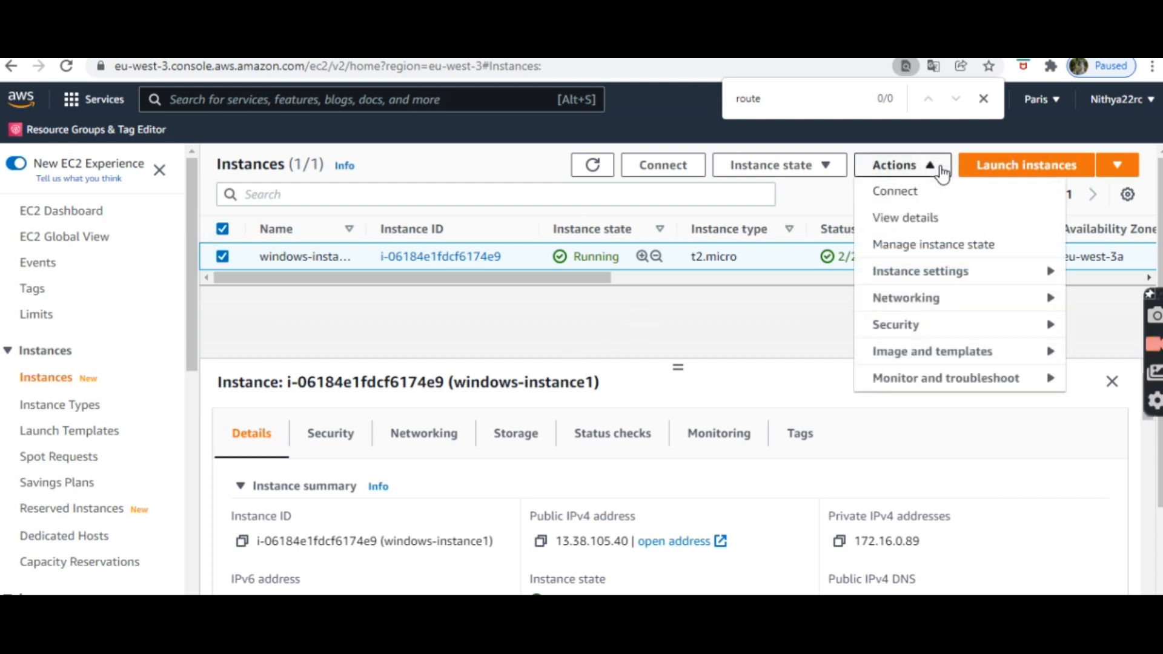
click(812, 164)
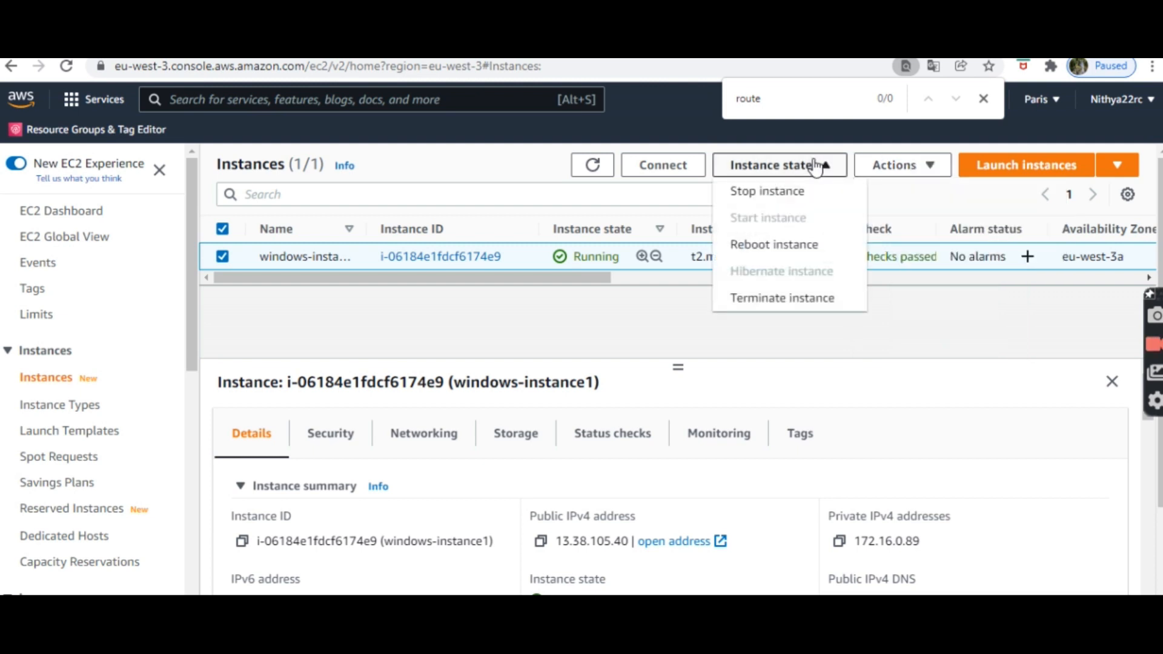
click(781, 298)
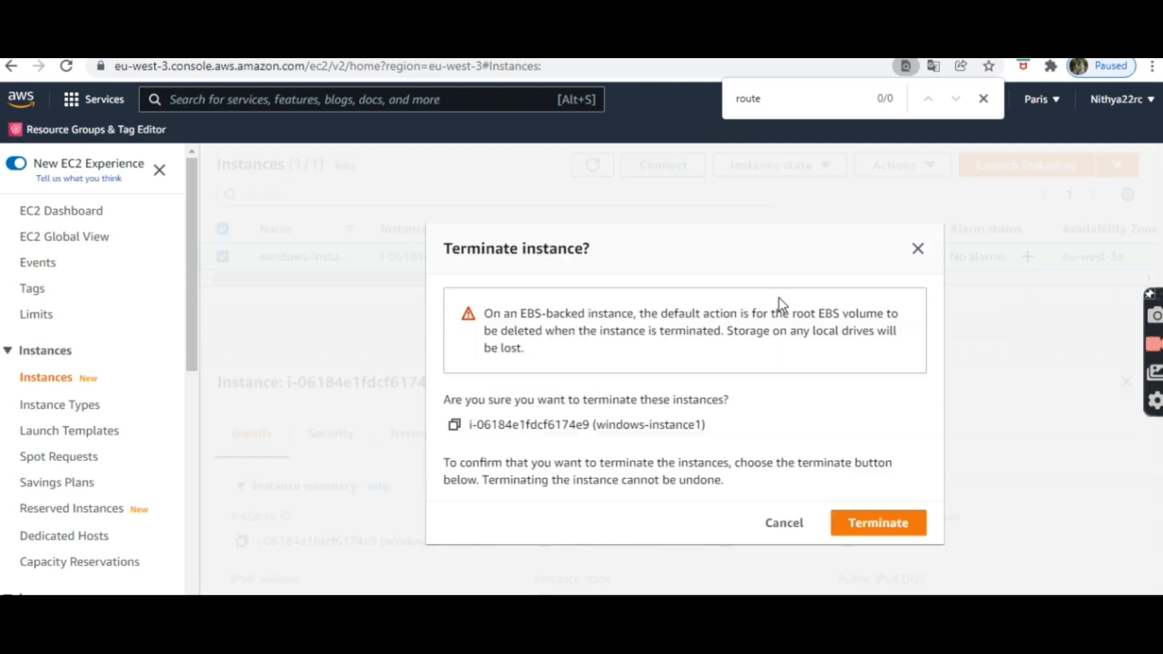
click(860, 524)
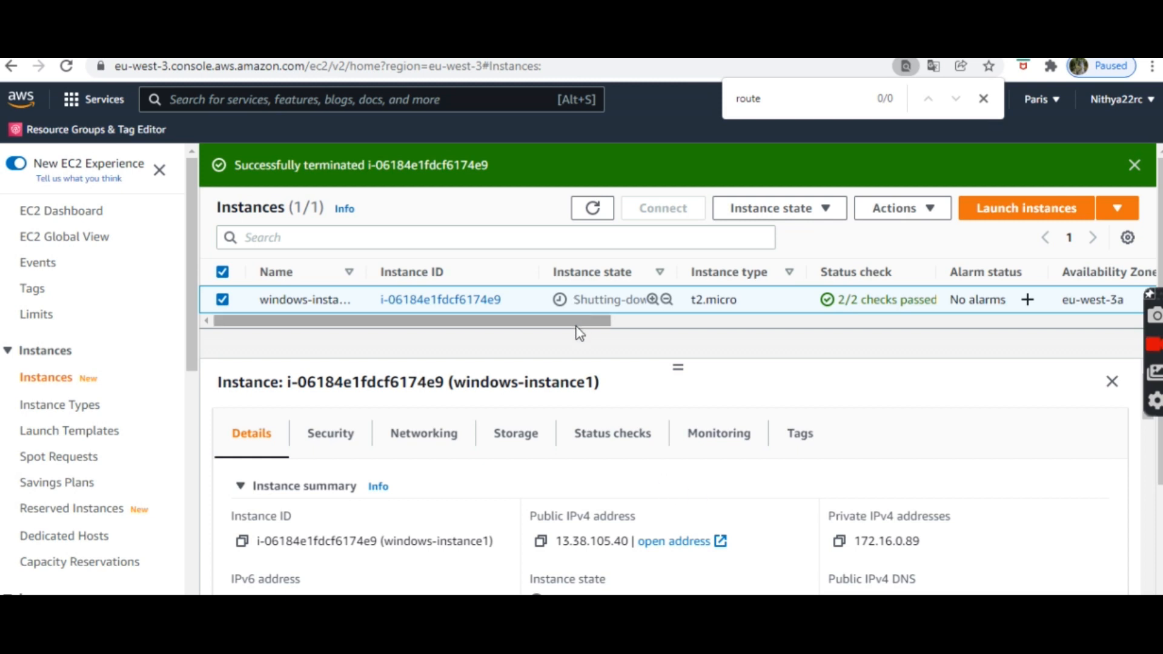
drag(576, 321, 451, 328)
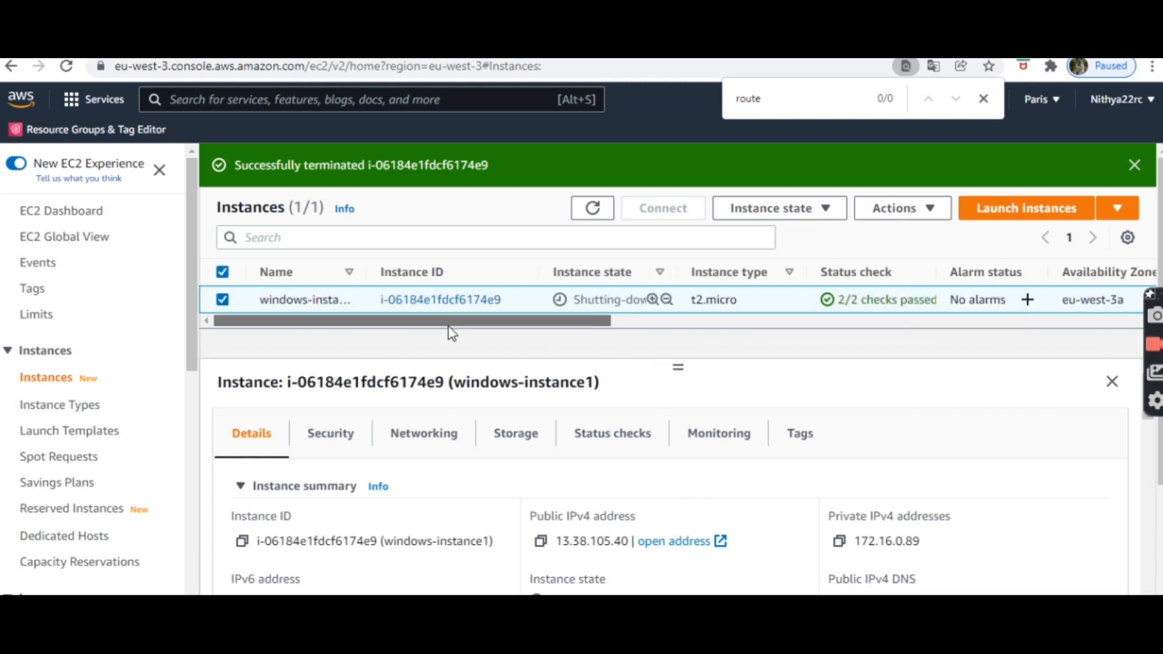